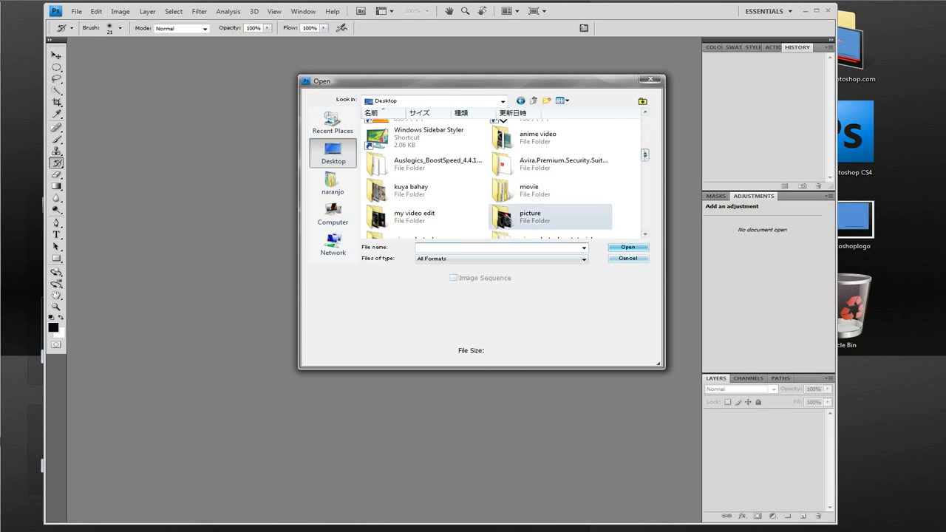
Open Leah-Dizon-14.jpg from the models folder inside the Desktop's picture folder and float its document window.
{"action": "double_click", "coordinate": [505, 214]}
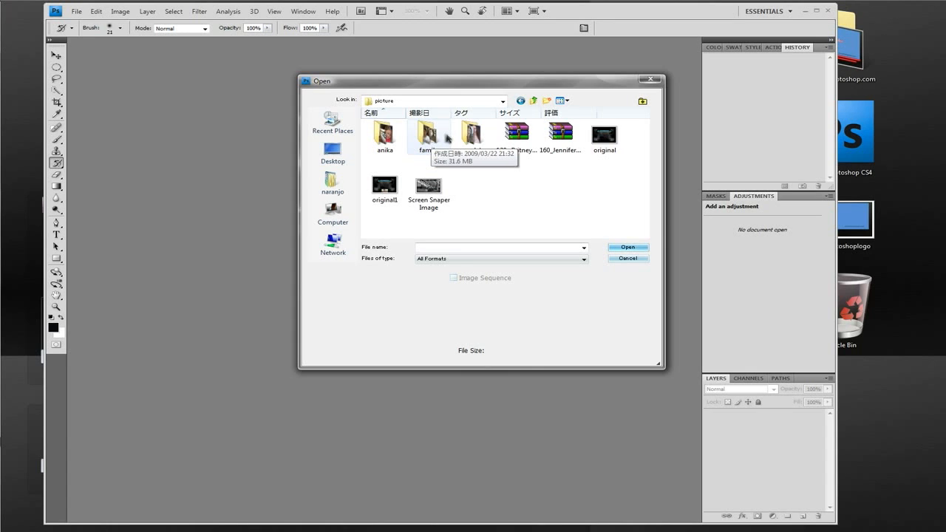
{"action": "double_click", "coordinate": [471, 133]}
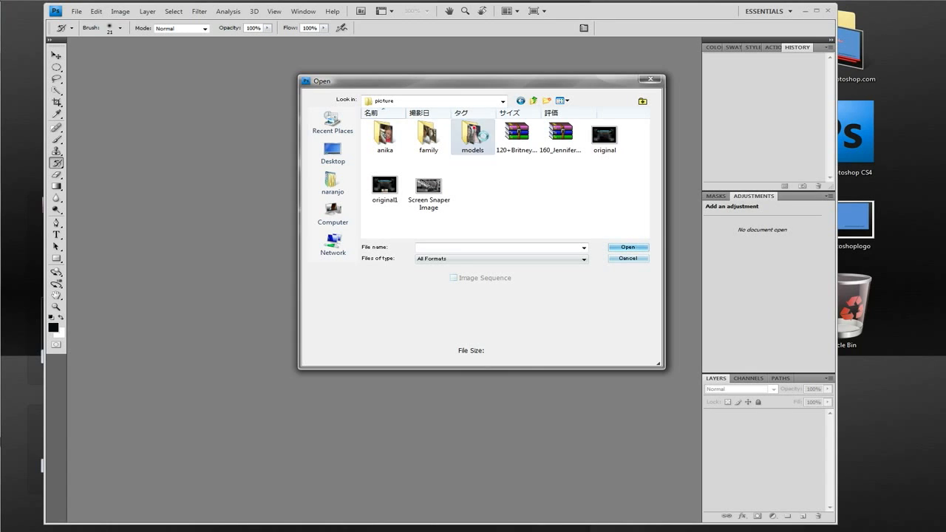
{"action": "double_click", "coordinate": [388, 137]}
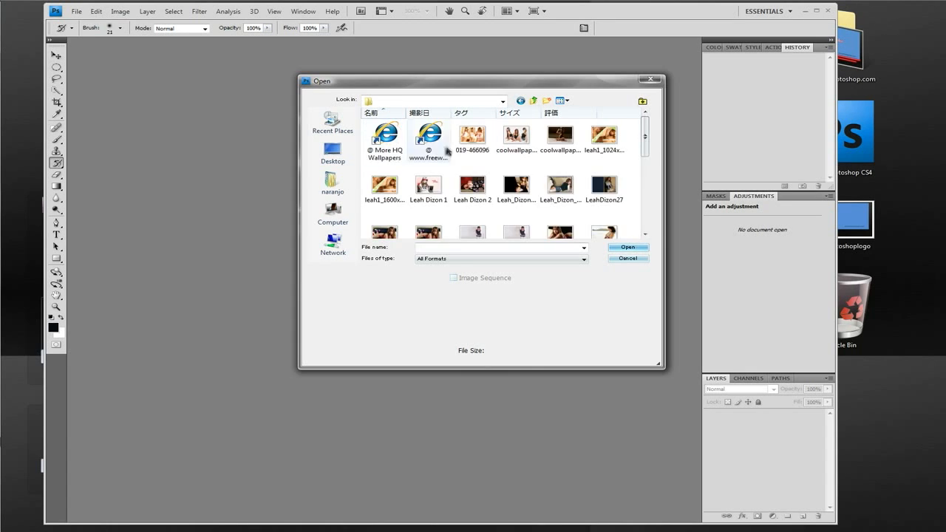
{"action": "left_click_drag", "start_coordinate": [647, 146], "coordinate": [644, 157]}
{"action": "double_click", "coordinate": [604, 198]}
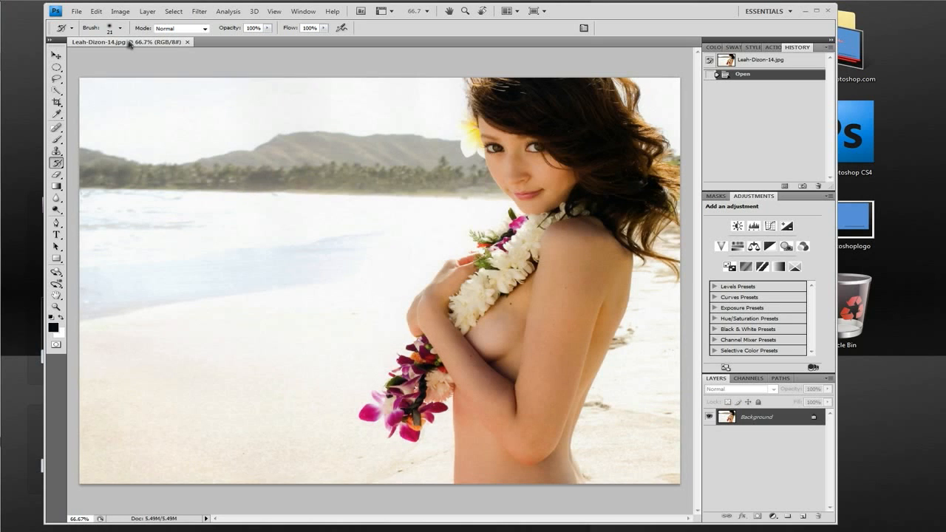
{"action": "left_click_drag", "start_coordinate": [130, 44], "coordinate": [181, 68]}
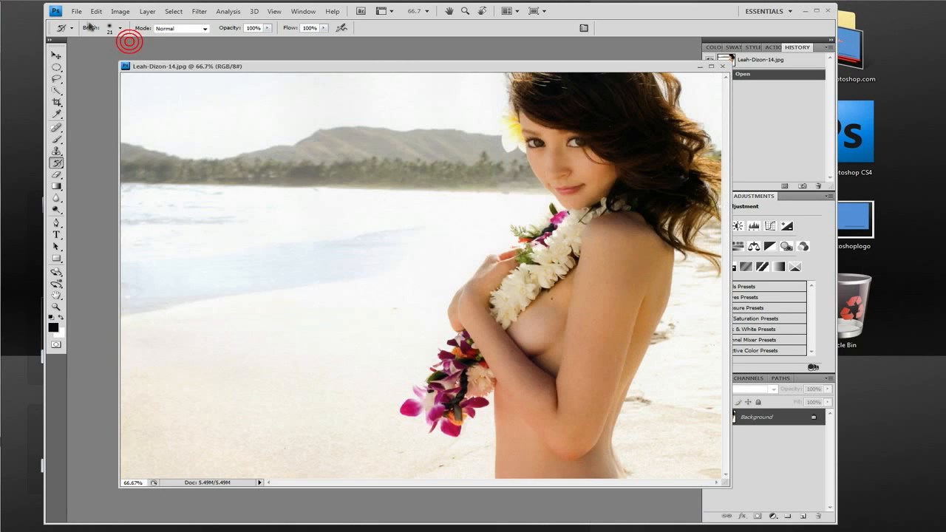
Open beach.JPG from the "tutorial pic for CS4" folder in Pictures and dock the floating document window.
{"action": "left_click", "coordinate": [76, 11]}
{"action": "left_click", "coordinate": [113, 35]}
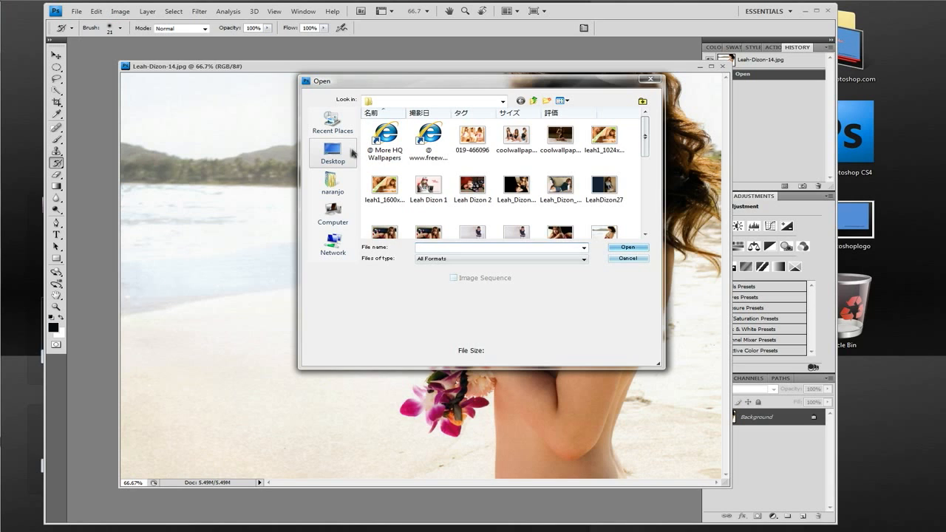
{"action": "left_click", "coordinate": [349, 152]}
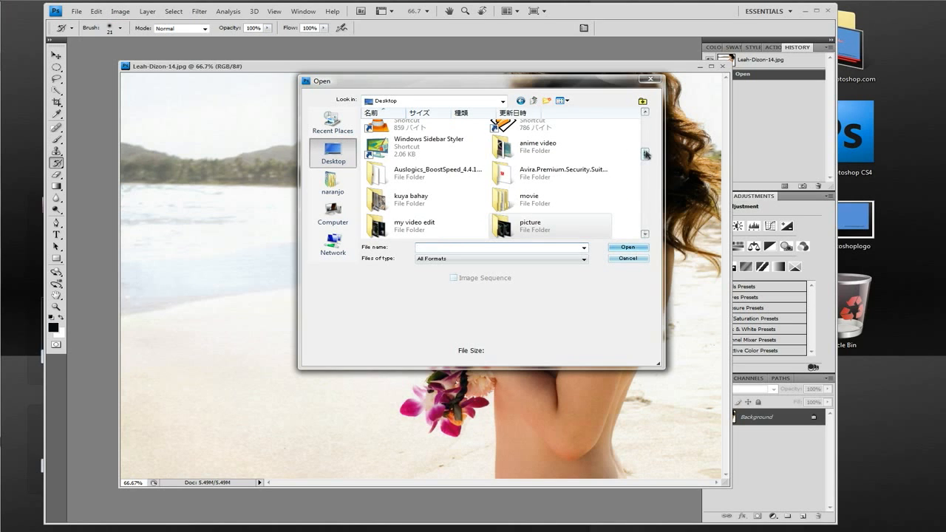
{"action": "left_click_drag", "start_coordinate": [646, 154], "coordinate": [646, 157]}
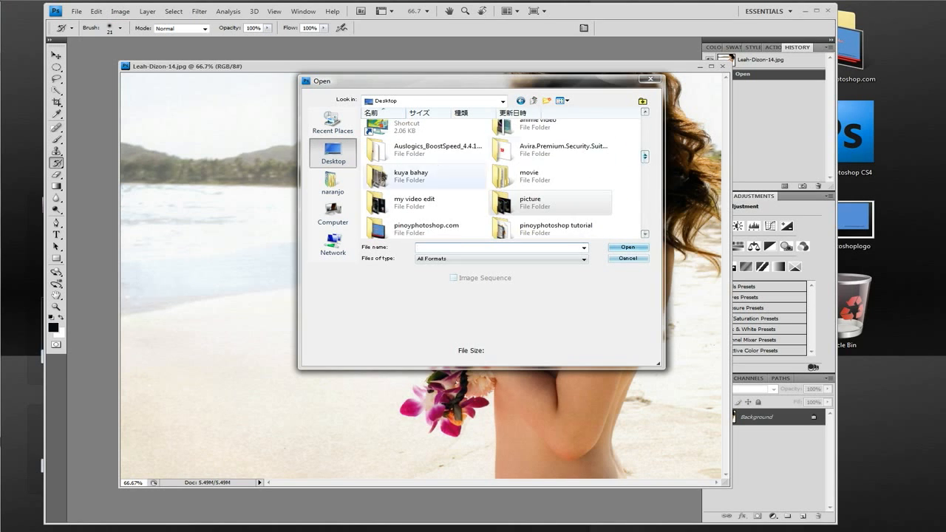
{"action": "left_click", "coordinate": [342, 184]}
{"action": "left_click_drag", "start_coordinate": [645, 146], "coordinate": [644, 176]}
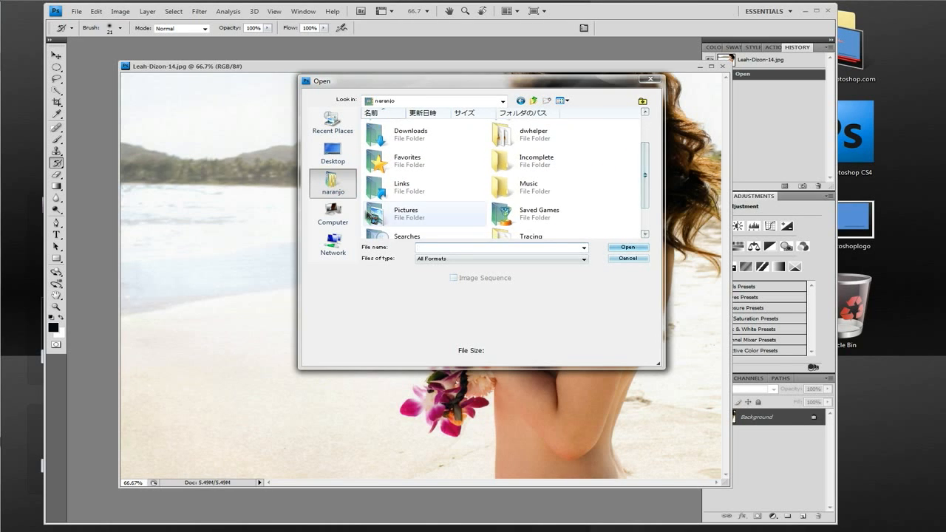
{"action": "double_click", "coordinate": [384, 213]}
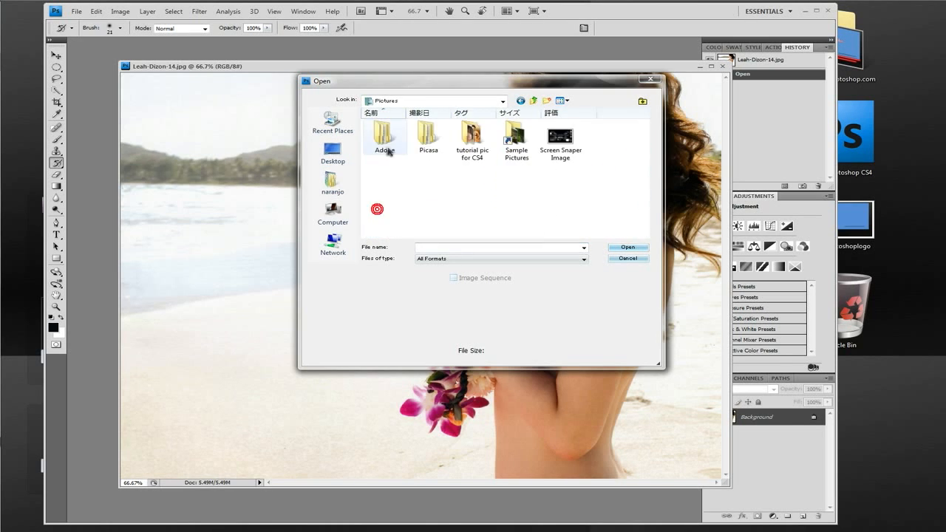
{"action": "double_click", "coordinate": [473, 135]}
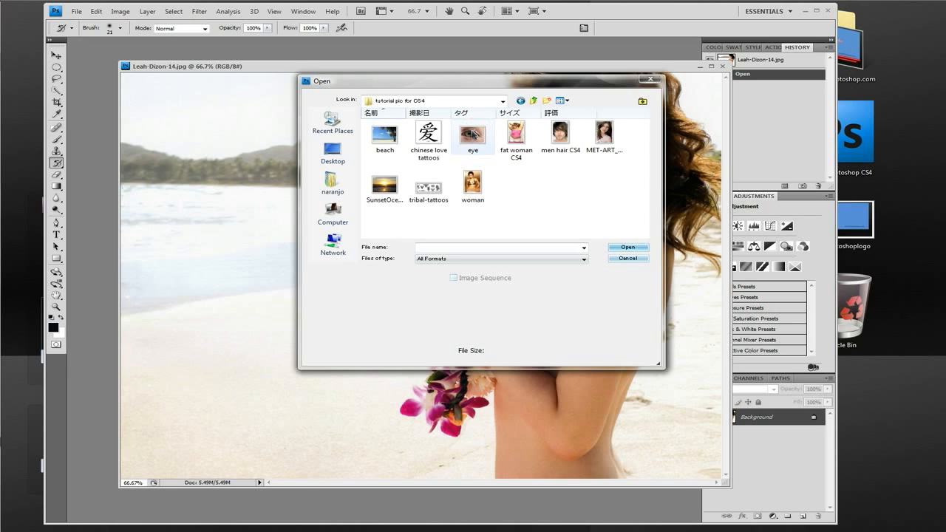
{"action": "double_click", "coordinate": [387, 135]}
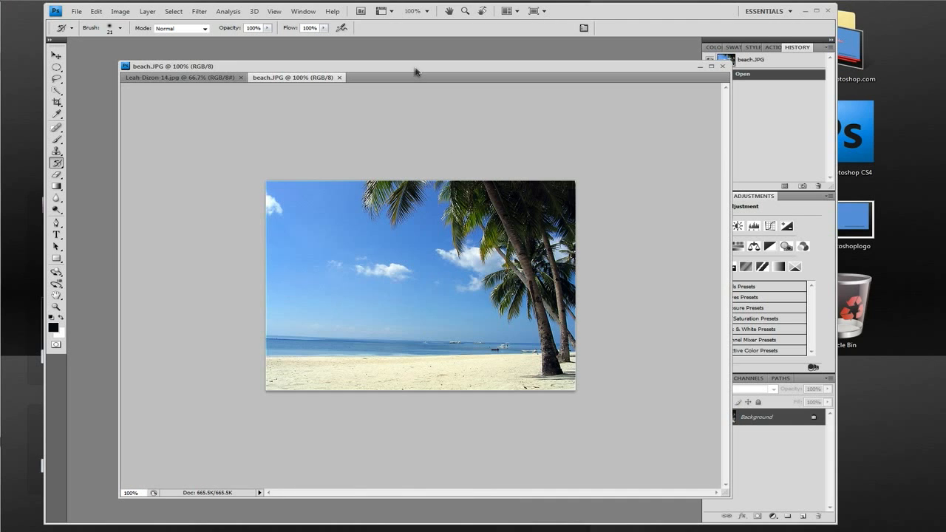
{"action": "left_click_drag", "start_coordinate": [399, 66], "coordinate": [361, 54]}
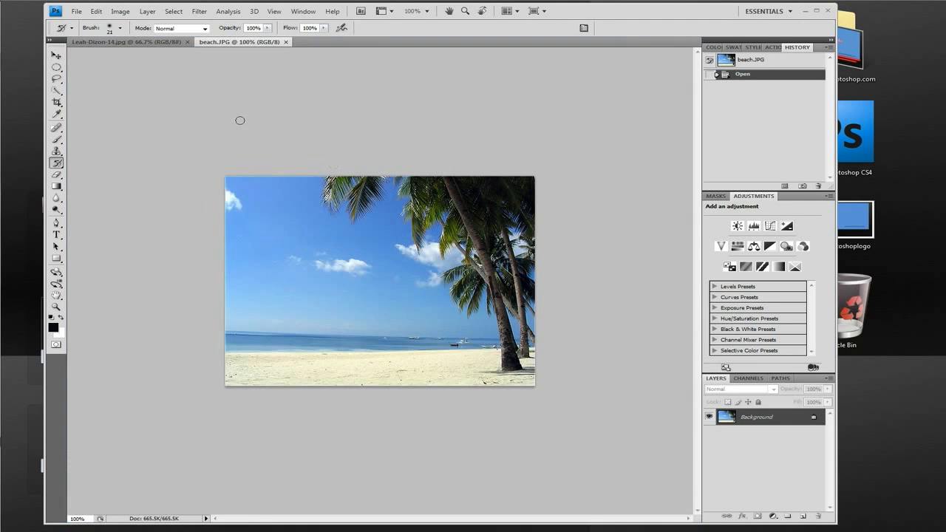
Select the woman's hair and body in Leah-Dizon-14.jpg using Quick Selection with a 41 px brush.
{"action": "left_click", "coordinate": [158, 43]}
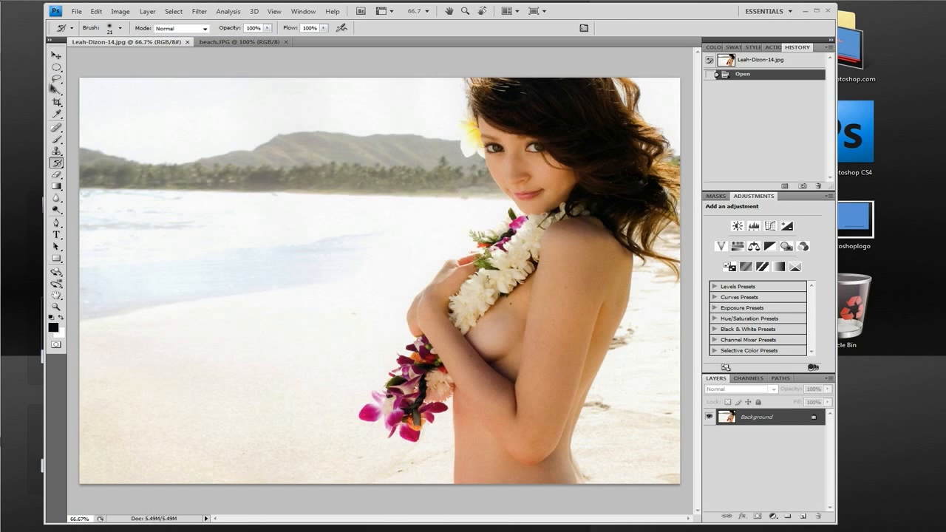
{"action": "left_click", "coordinate": [57, 92]}
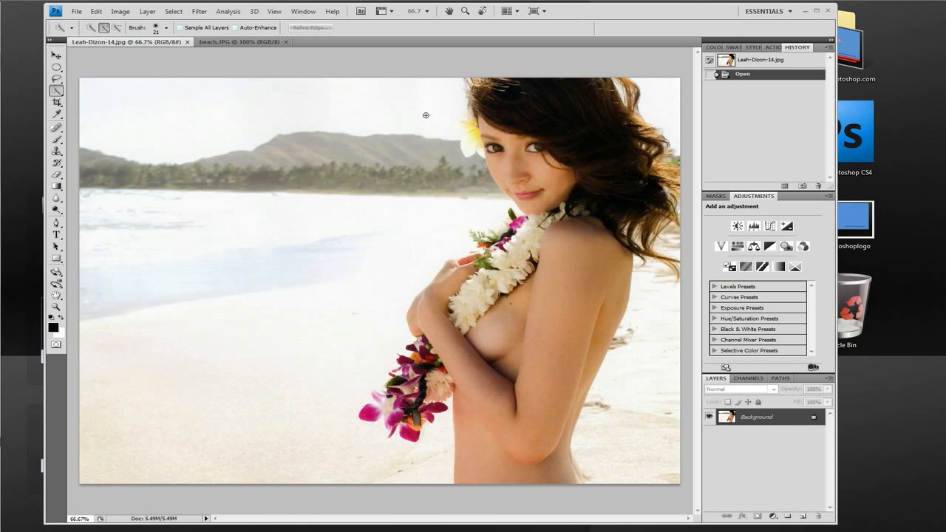
{"action": "left_click", "coordinate": [167, 28]}
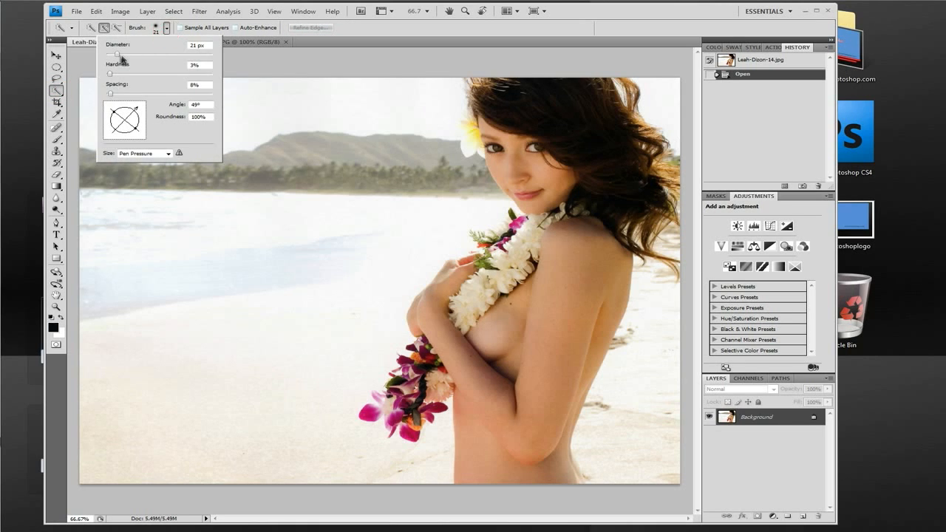
{"action": "left_click_drag", "start_coordinate": [119, 55], "coordinate": [125, 56]}
{"action": "left_click_drag", "start_coordinate": [125, 56], "coordinate": [128, 56]}
{"action": "left_click", "coordinate": [468, 58]}
{"action": "mouse_move", "coordinate": [534, 86]}
{"action": "left_mouse_down"}
{"action": "mouse_move", "coordinate": [550, 111]}
{"action": "mouse_move", "coordinate": [547, 238]}
{"action": "mouse_move", "coordinate": [473, 318]}
{"action": "mouse_move", "coordinate": [511, 368]}
{"action": "mouse_move", "coordinate": [503, 377]}
{"action": "mouse_move", "coordinate": [412, 372]}
{"action": "left_mouse_up"}
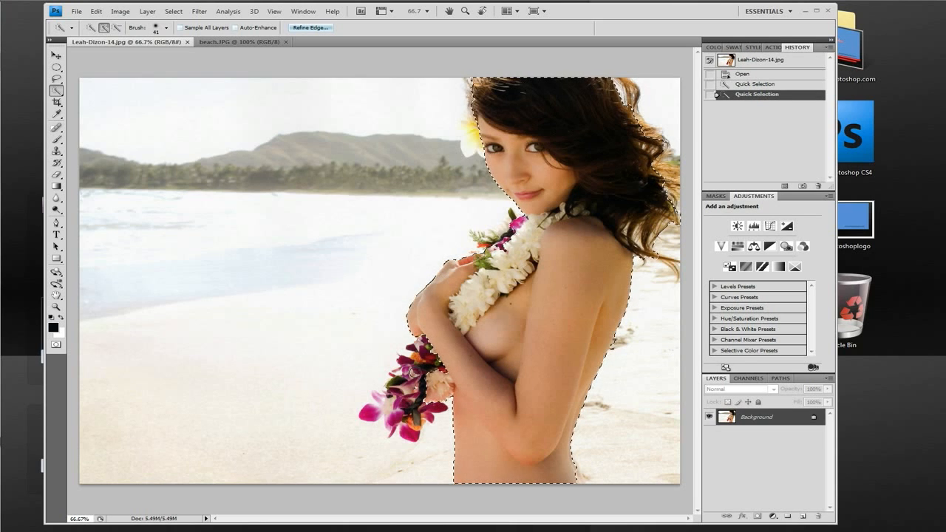
Extend the selection over the purple flowers hanging below the woman's hands.
{"action": "left_click", "coordinate": [397, 410]}
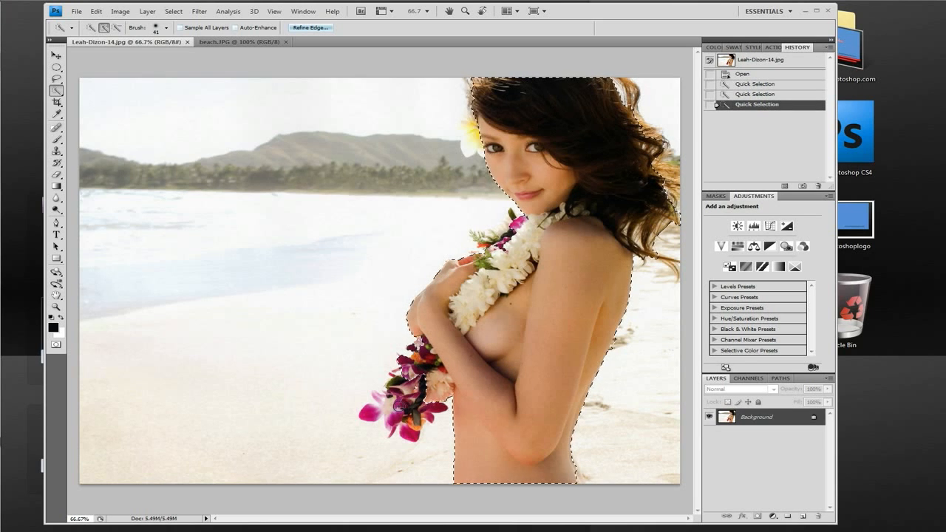
{"action": "left_click", "coordinate": [384, 411]}
{"action": "left_click", "coordinate": [370, 414]}
{"action": "left_click", "coordinate": [372, 414]}
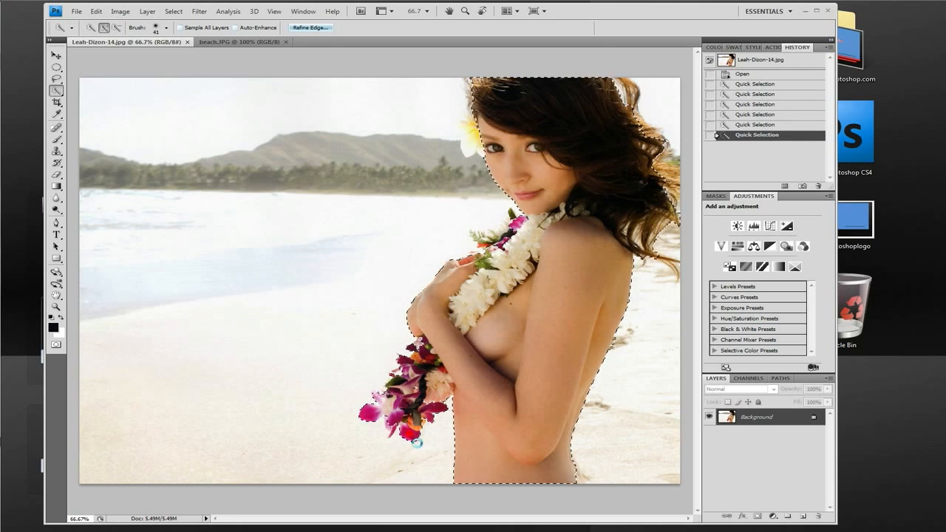
{"action": "left_click", "coordinate": [387, 427]}
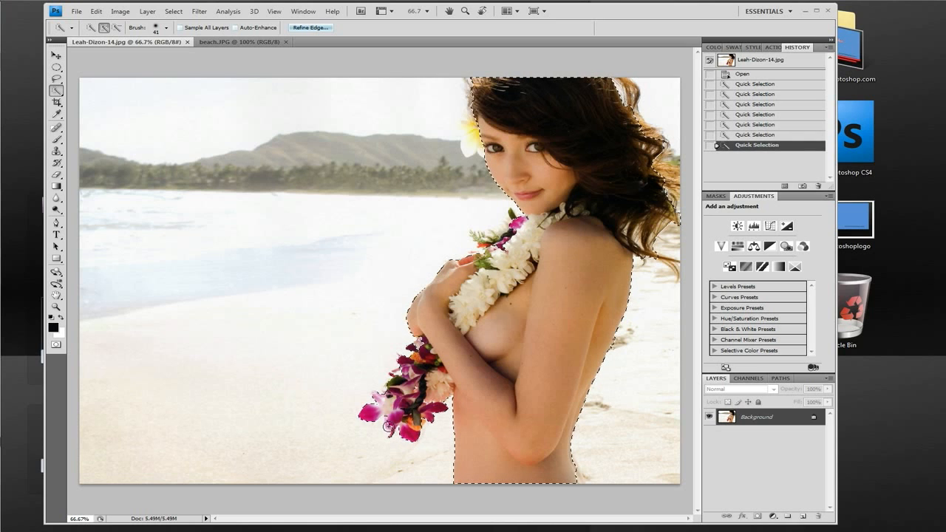
{"action": "left_click", "coordinate": [483, 411]}
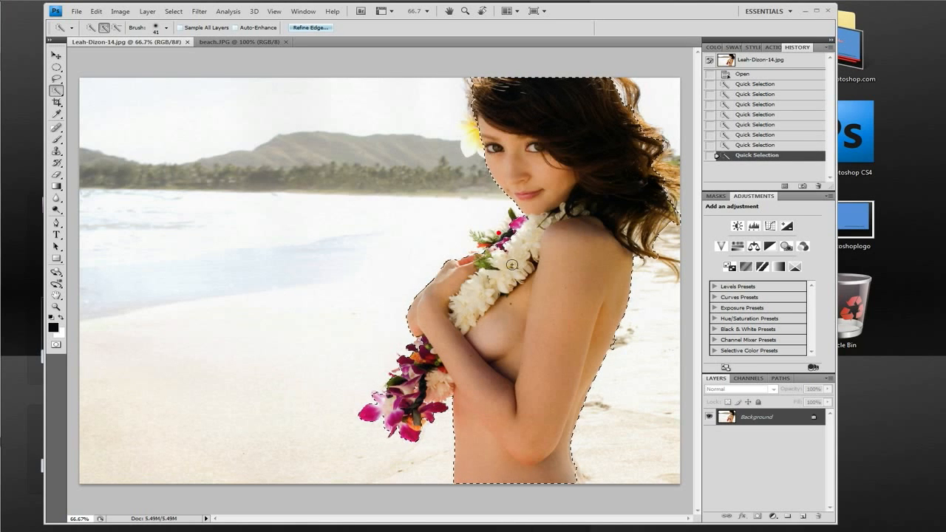
Add the leaves and flowers of the lei above the woman's hands to the selection.
{"action": "left_click", "coordinate": [507, 236]}
{"action": "left_click", "coordinate": [488, 247]}
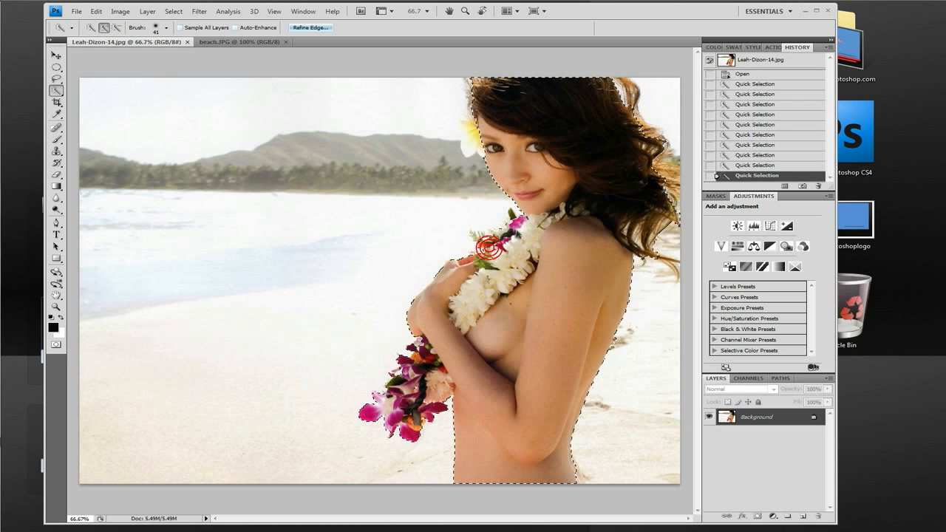
{"action": "left_click", "coordinate": [474, 238]}
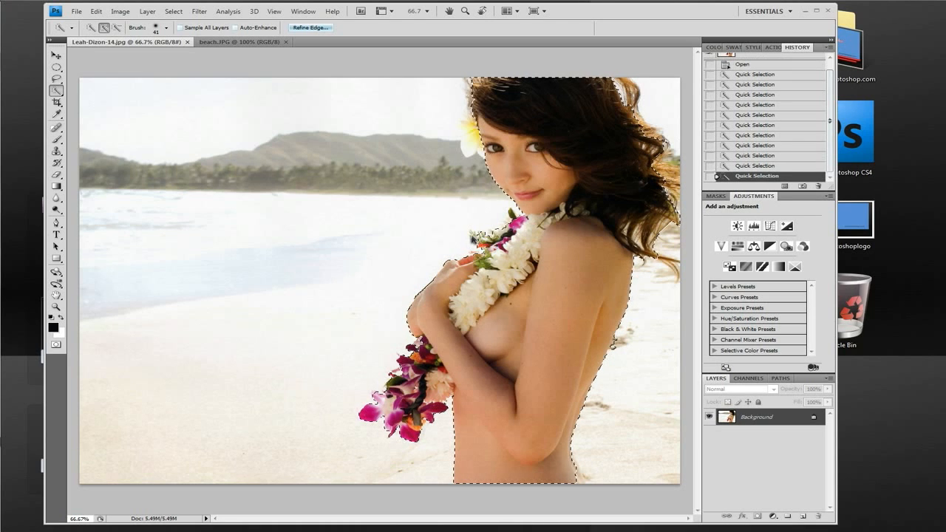
Add the flower in the woman's hair and the loose hair strands around her head to the selection.
{"action": "left_click", "coordinate": [585, 141]}
{"action": "left_click_drag", "start_coordinate": [471, 135], "coordinate": [488, 133]}
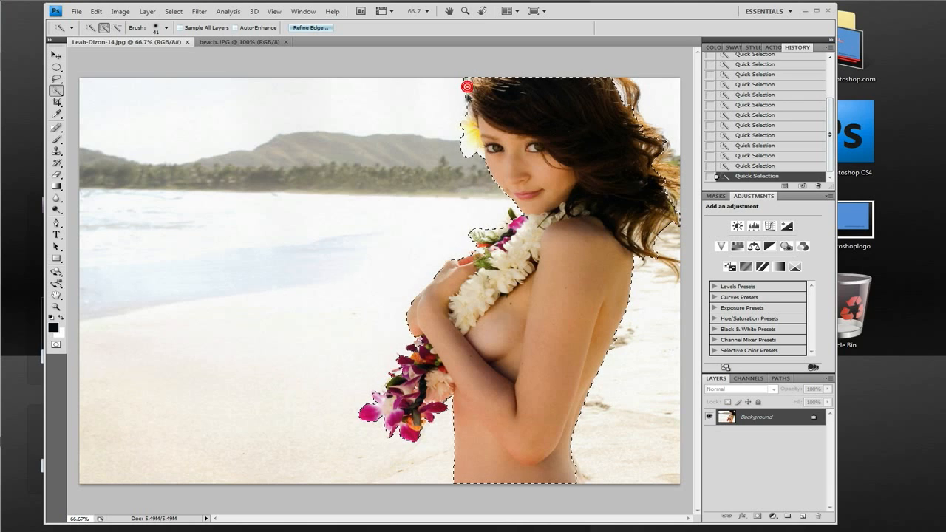
{"action": "left_click", "coordinate": [627, 86]}
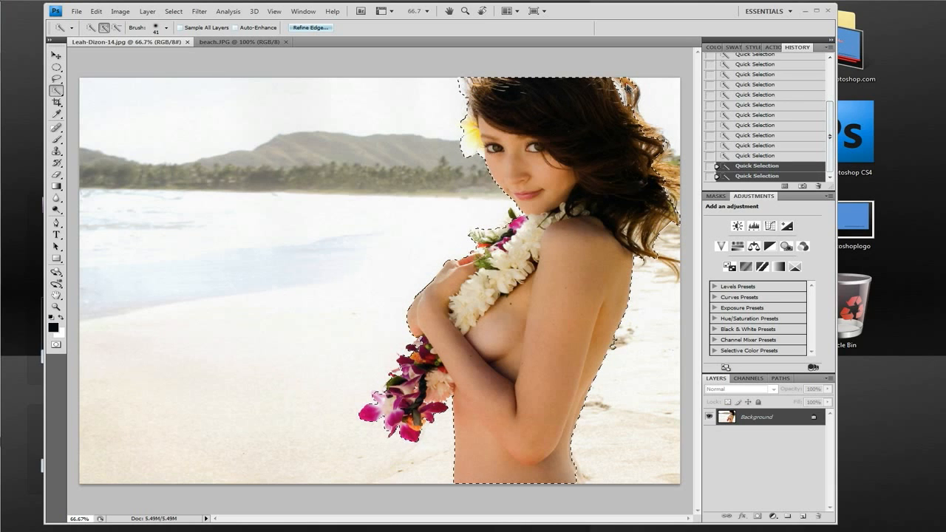
{"action": "left_click", "coordinate": [627, 115]}
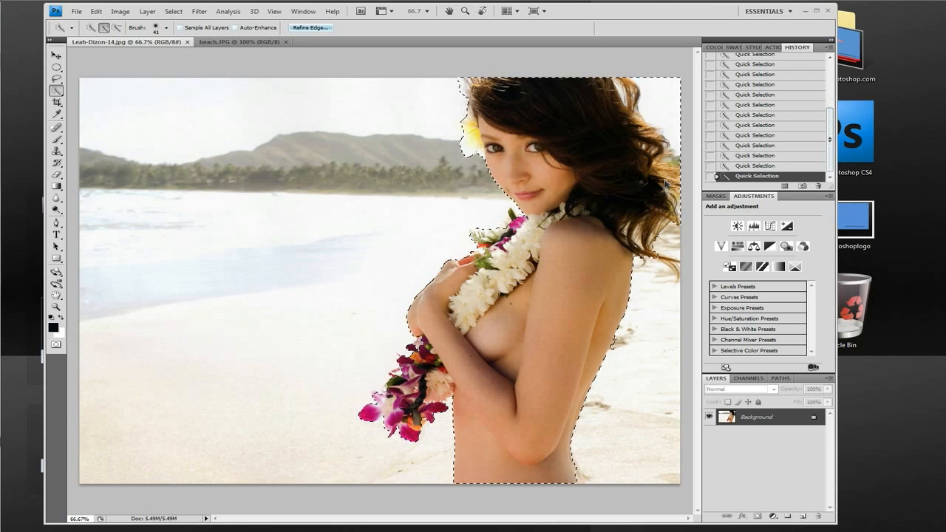
{"action": "left_click", "coordinate": [661, 257]}
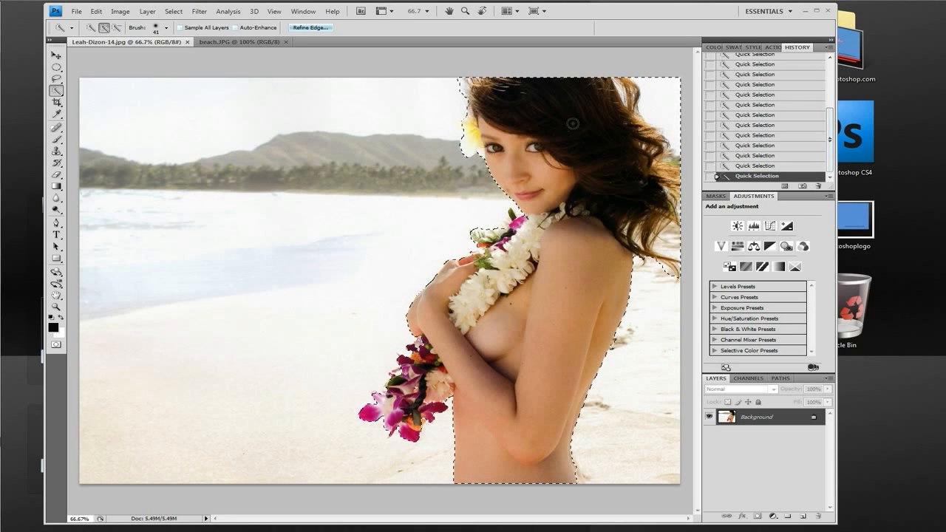
Invert the selection, clear the beach background around the woman, and deselect.
{"action": "right_click", "coordinate": [546, 132]}
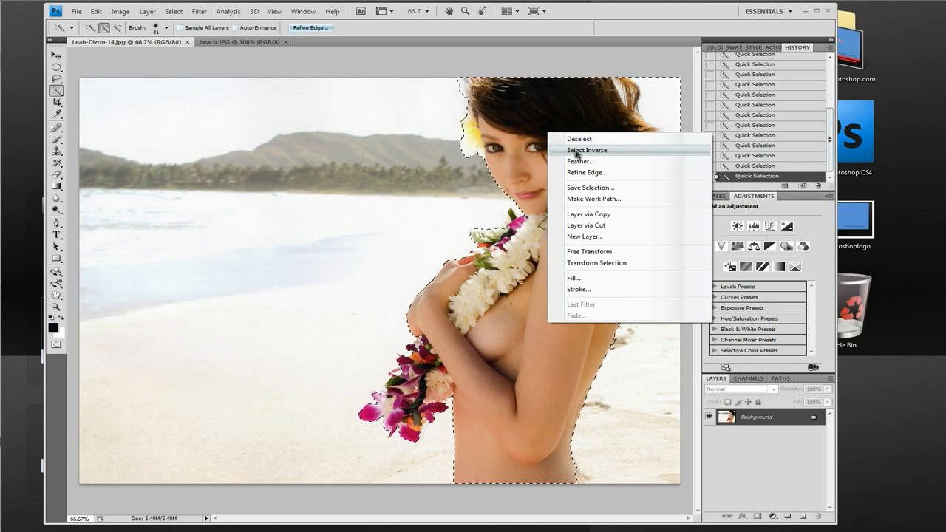
{"action": "left_click", "coordinate": [578, 152]}
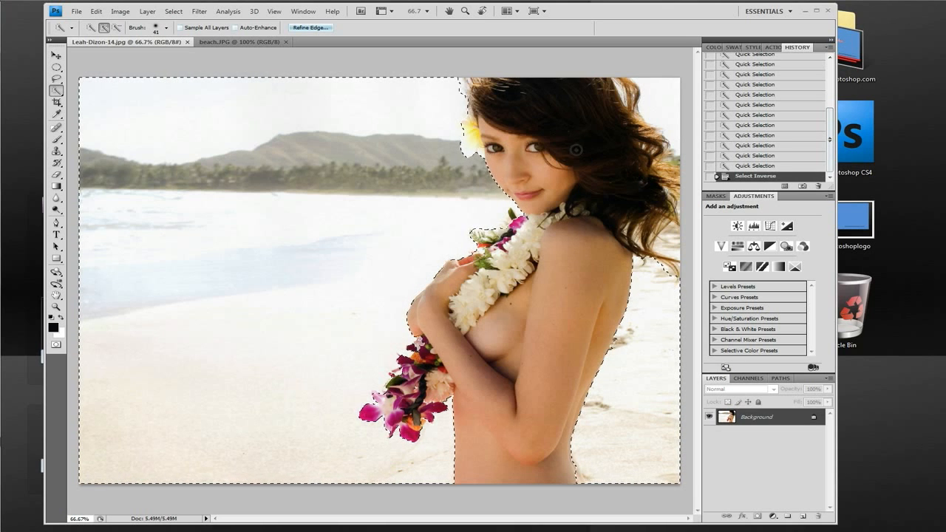
{"action": "key", "text": "Delete"}
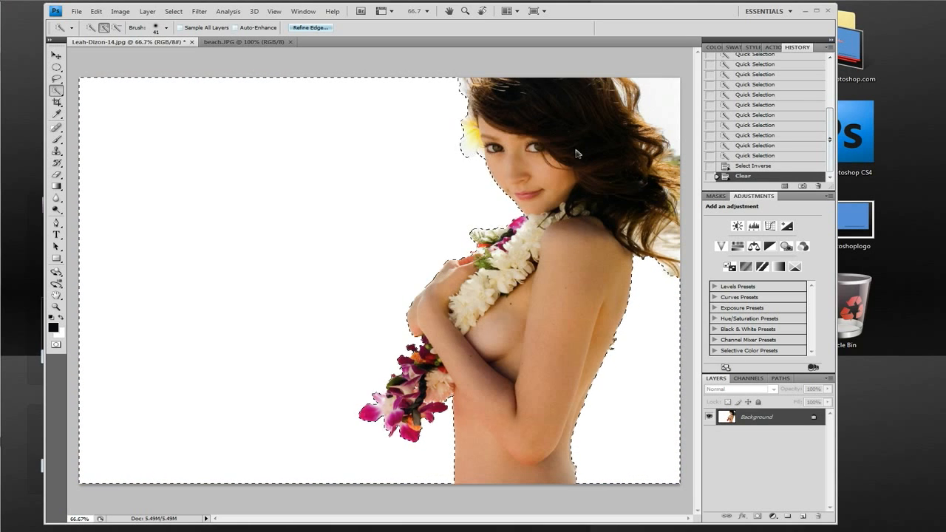
{"action": "right_click", "coordinate": [576, 153]}
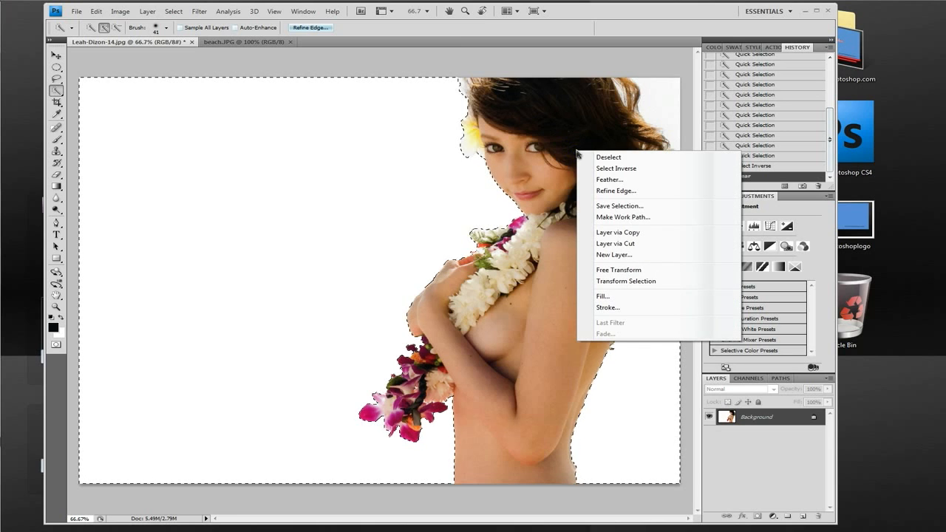
{"action": "left_click", "coordinate": [616, 158]}
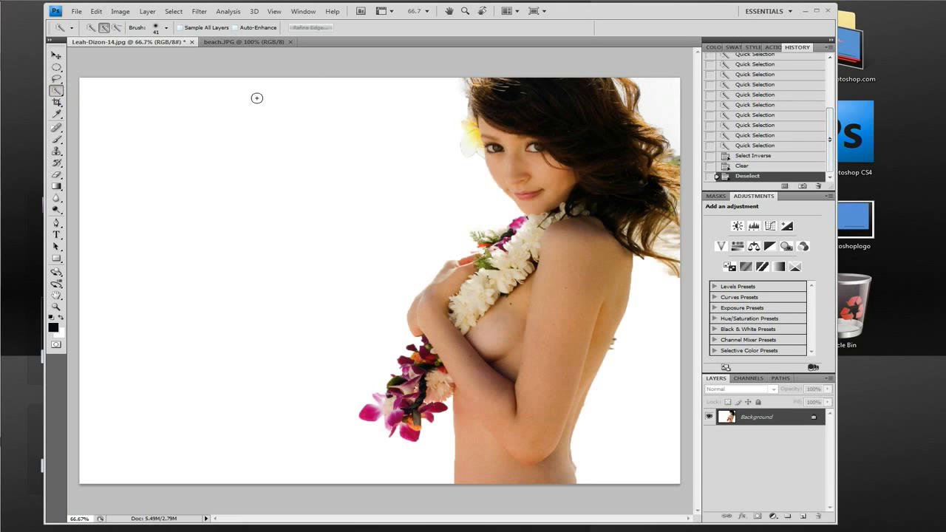
Set the Quick Selection brush diameter to 18 px.
{"action": "left_click", "coordinate": [166, 27]}
{"action": "left_click_drag", "start_coordinate": [129, 55], "coordinate": [118, 56]}
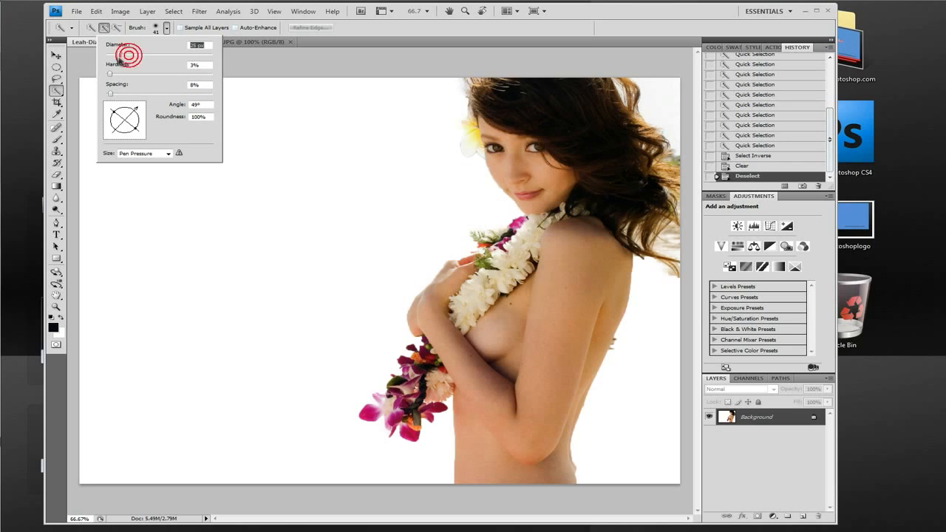
{"action": "left_click", "coordinate": [323, 165]}
{"action": "left_click", "coordinate": [324, 165]}
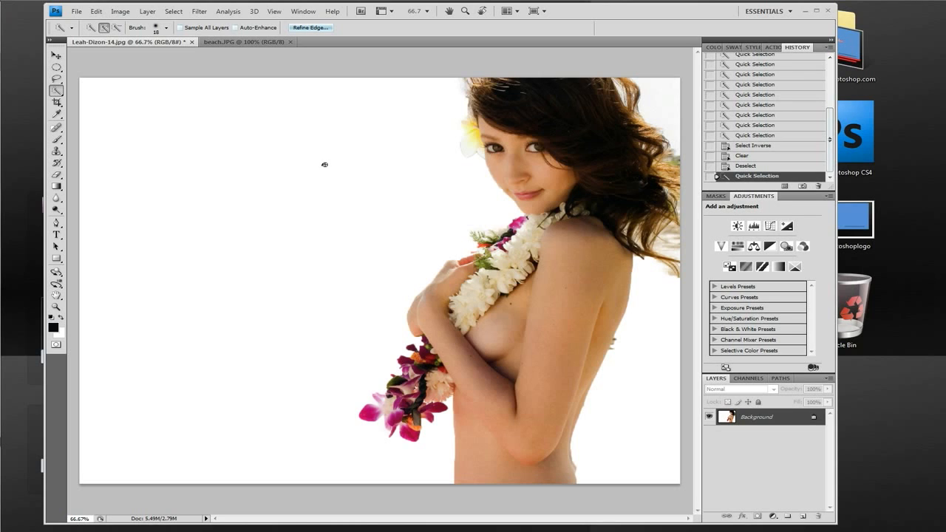
{"action": "left_click", "coordinate": [322, 164], "text": "alt"}
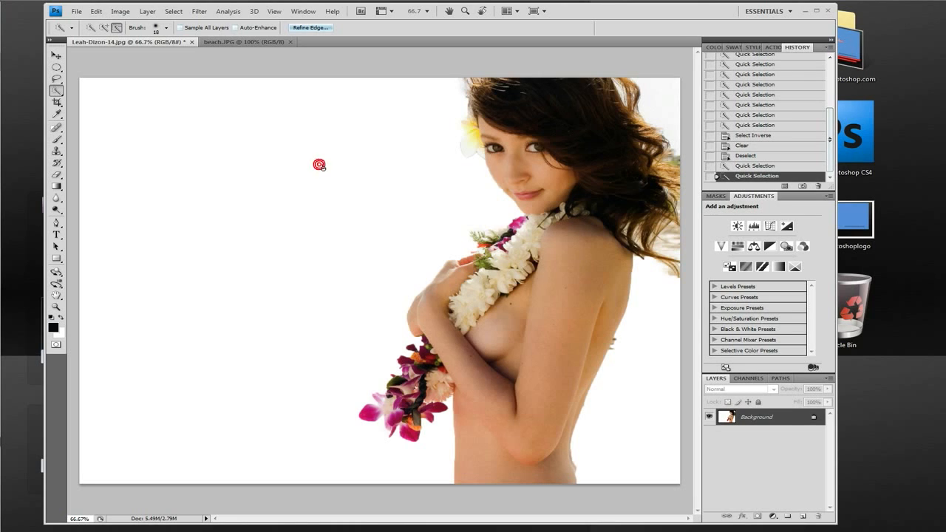
Select the leftover background beside the lower hair tips behind the woman's shoulder and clear it.
{"action": "left_click", "coordinate": [674, 232]}
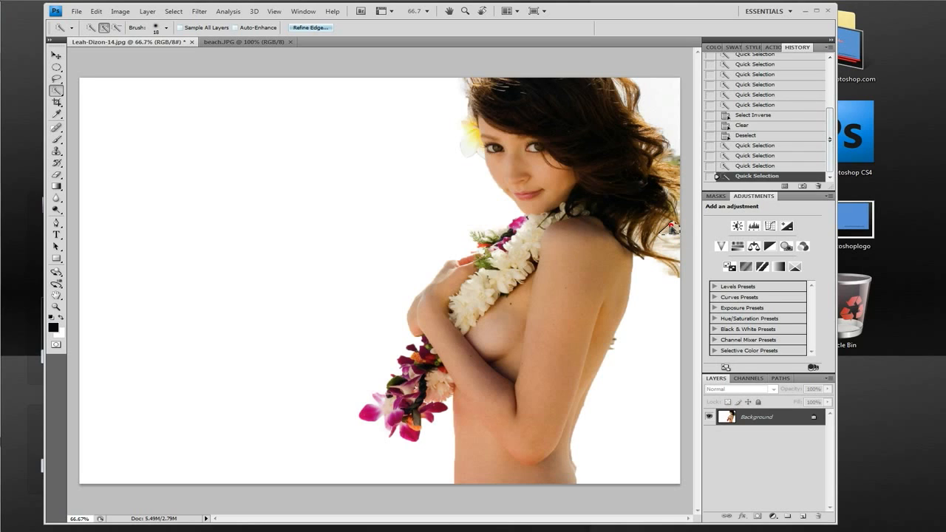
{"action": "left_click", "coordinate": [670, 244]}
{"action": "left_click", "coordinate": [671, 249]}
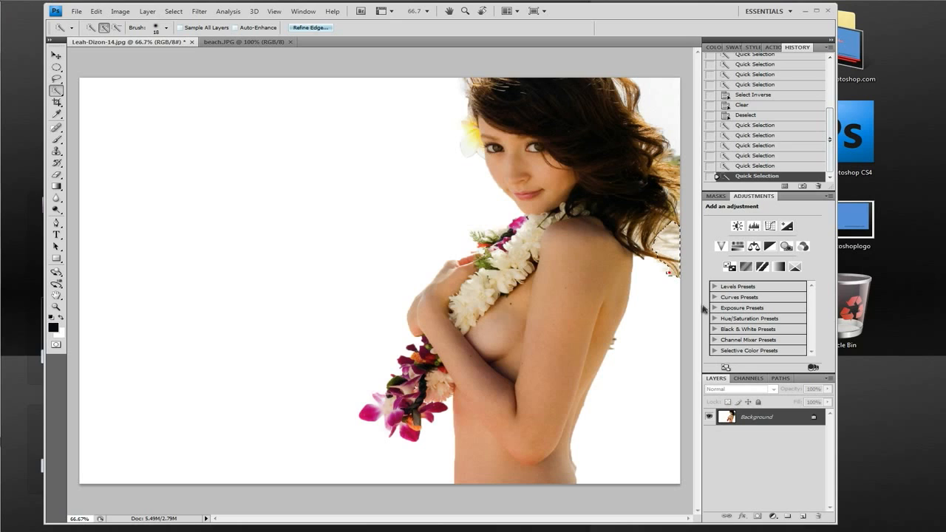
{"action": "left_click", "coordinate": [668, 273]}
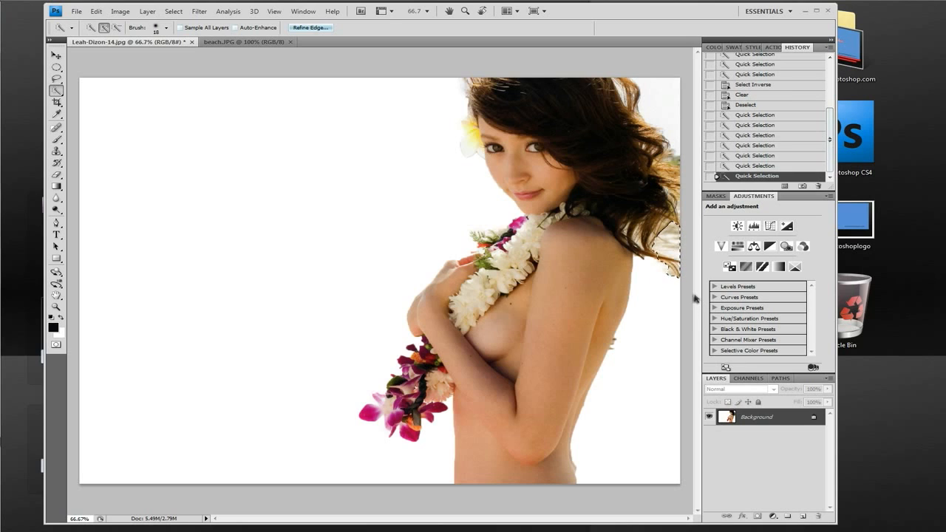
{"action": "key", "text": "Delete"}
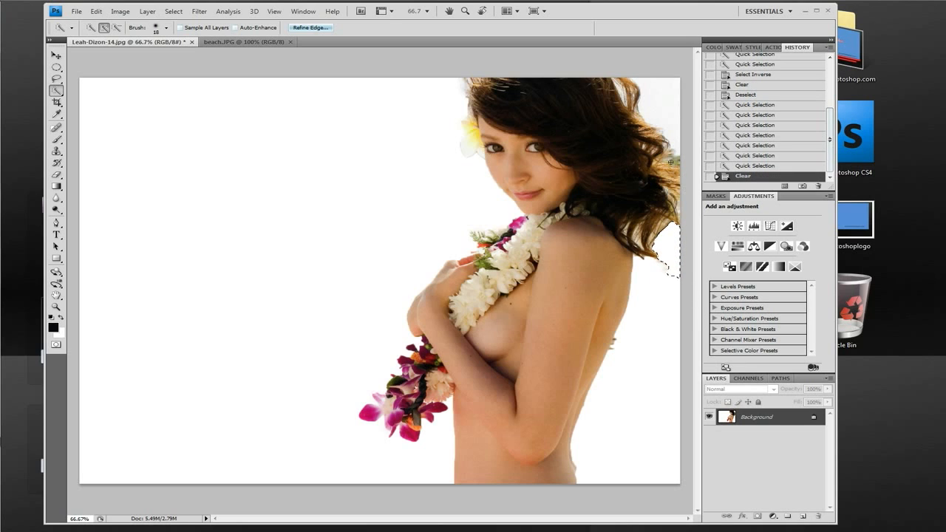
Select and clear the leftover background patches beside the woman's hair along the photo's edge, at cheek and neck height.
{"action": "left_click", "coordinate": [670, 161]}
{"action": "left_click", "coordinate": [672, 154]}
{"action": "key", "text": "Delete"}
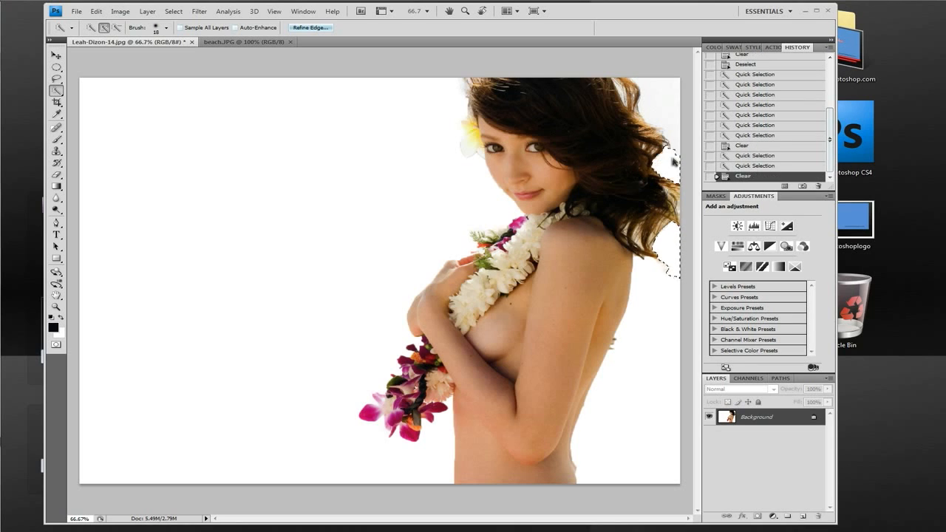
{"action": "left_click", "coordinate": [678, 209]}
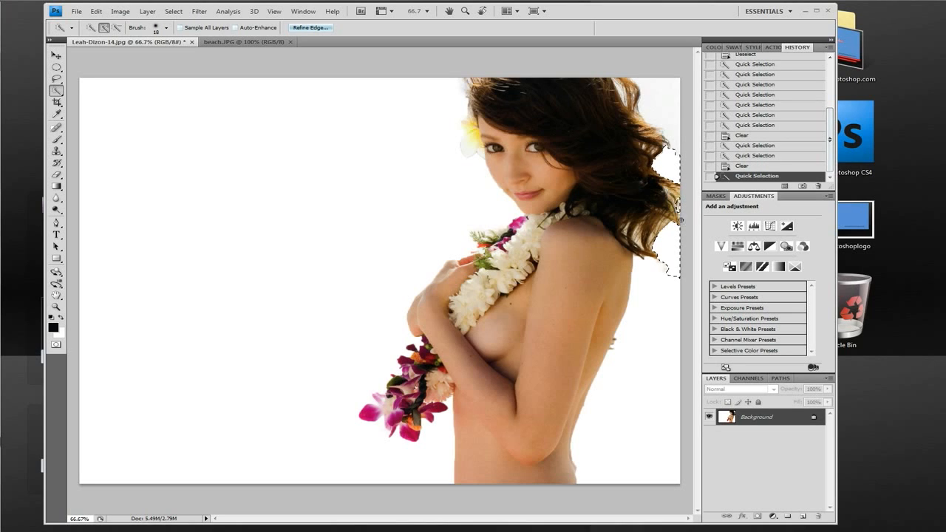
{"action": "key", "text": "Delete"}
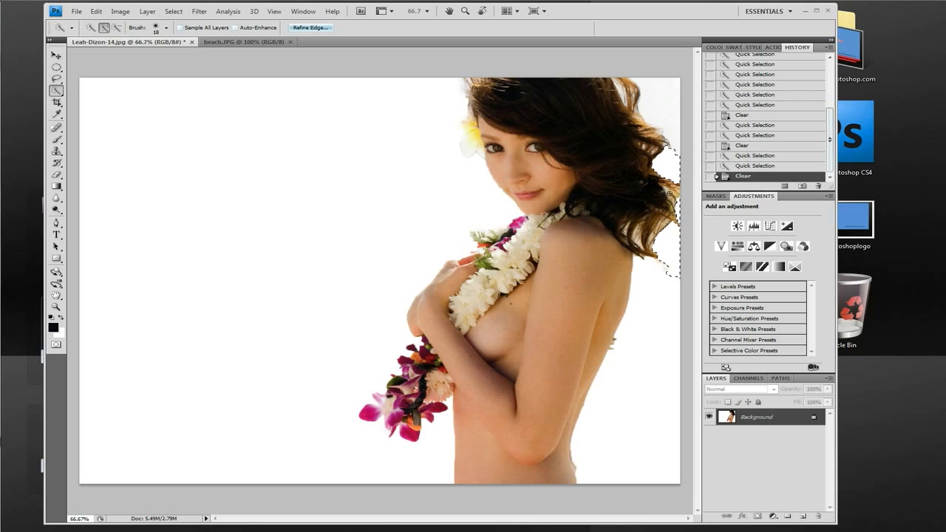
Select and clear the remaining background bits between the hair strands at the photo's edge, and deselect.
{"action": "left_click", "coordinate": [671, 197]}
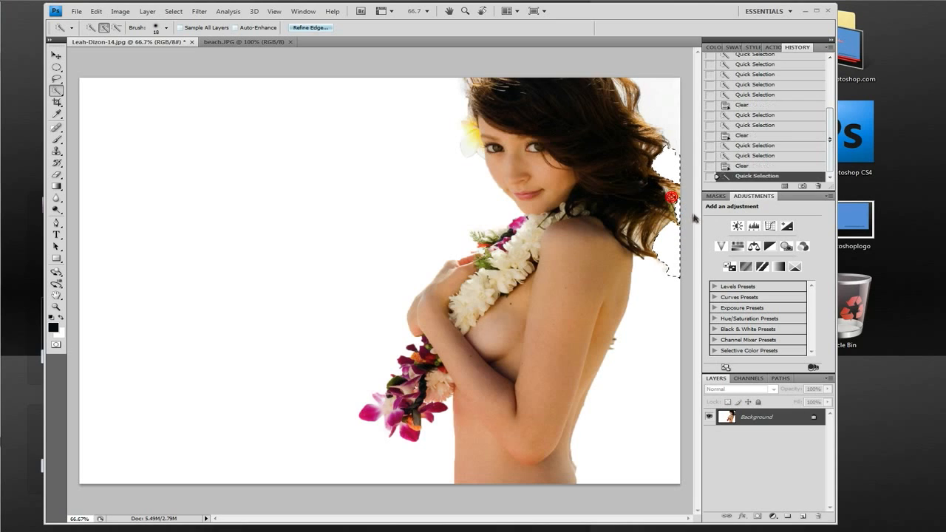
{"action": "left_click_drag", "start_coordinate": [677, 200], "coordinate": [682, 215]}
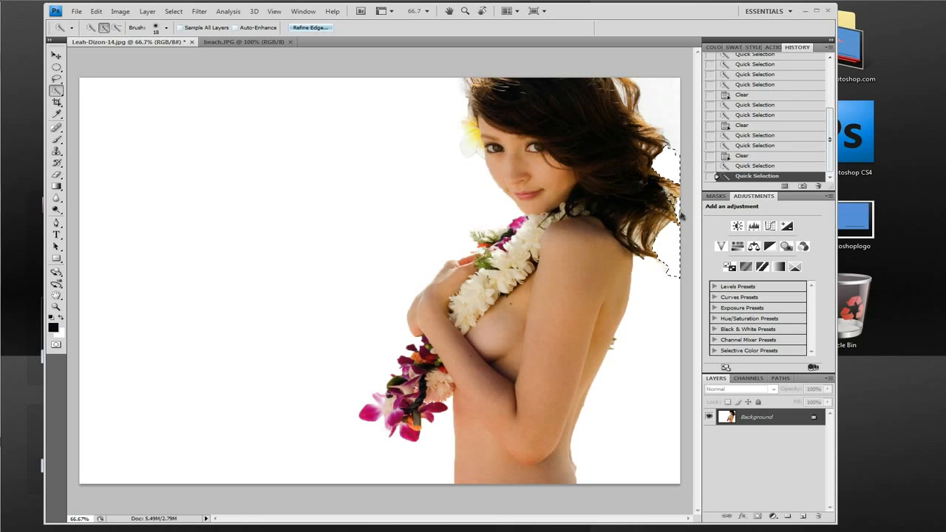
{"action": "key", "text": "Delete"}
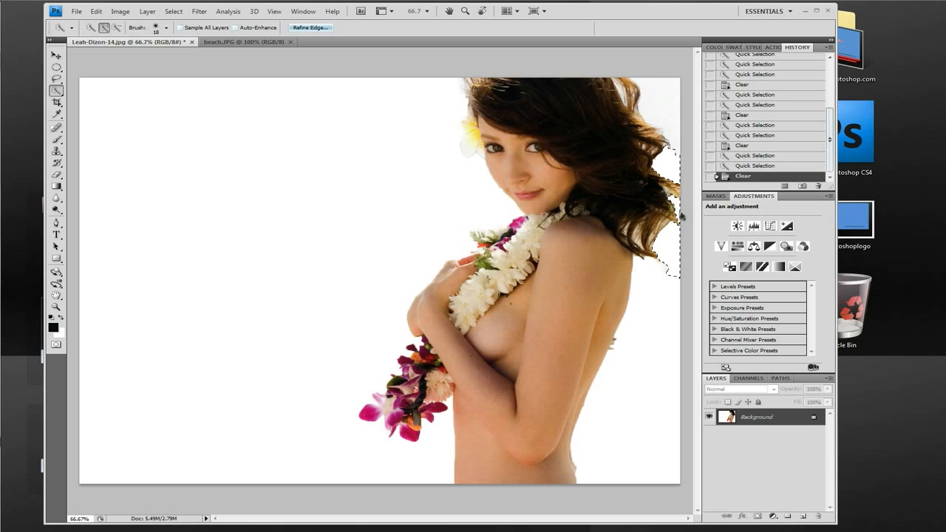
{"action": "right_click", "coordinate": [613, 198]}
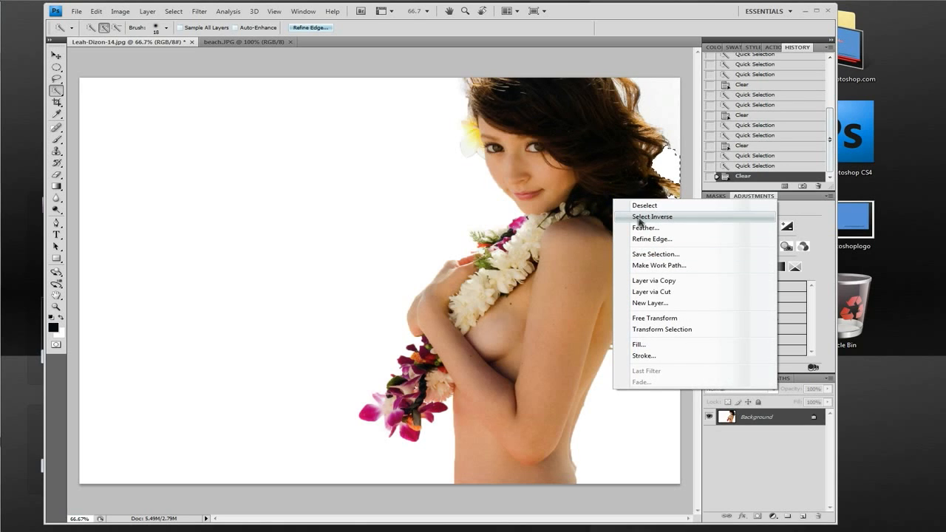
{"action": "left_click", "coordinate": [641, 205]}
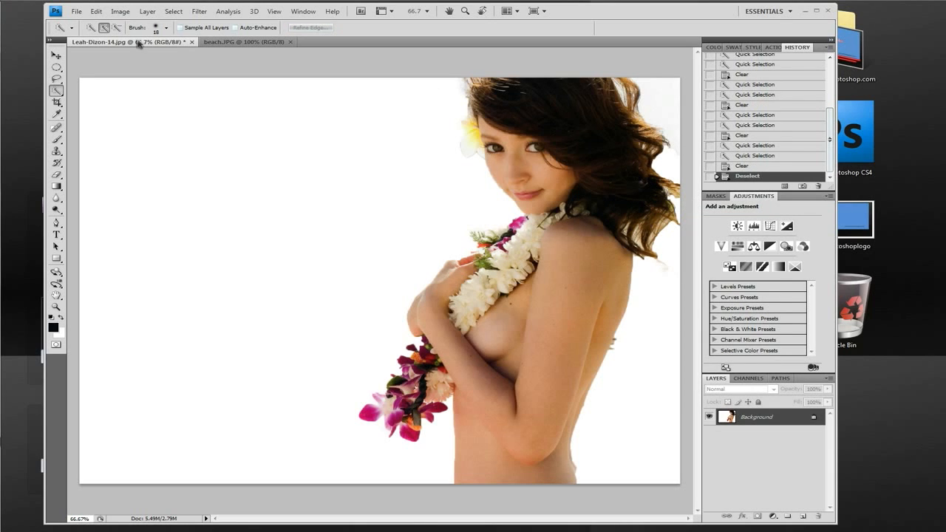
Set the Quick Selection brush to 45 px and select the woman's hair, face and body.
{"action": "left_click", "coordinate": [165, 29]}
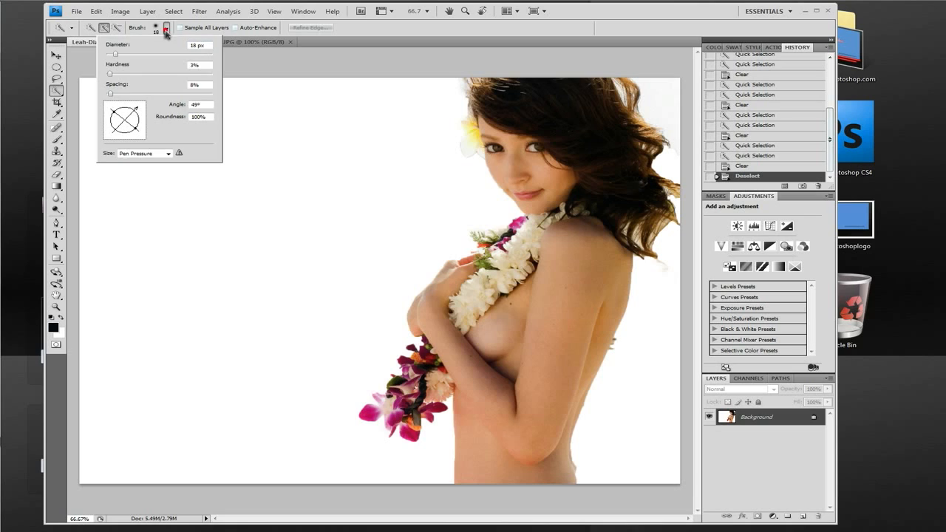
{"action": "left_click_drag", "start_coordinate": [115, 54], "coordinate": [130, 54]}
{"action": "left_click", "coordinate": [429, 57]}
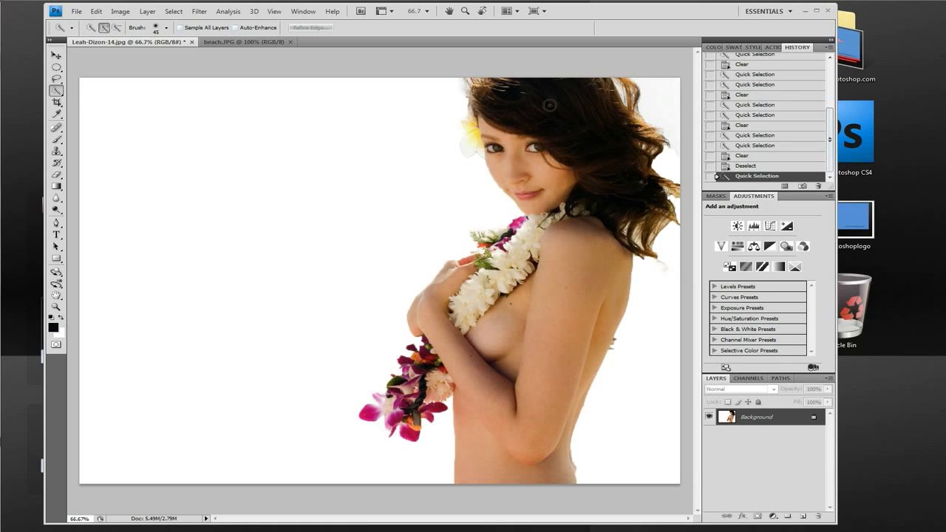
{"action": "mouse_move", "coordinate": [531, 83]}
{"action": "left_mouse_down"}
{"action": "mouse_move", "coordinate": [557, 168]}
{"action": "mouse_move", "coordinate": [556, 300]}
{"action": "mouse_move", "coordinate": [529, 382]}
{"action": "left_mouse_up"}
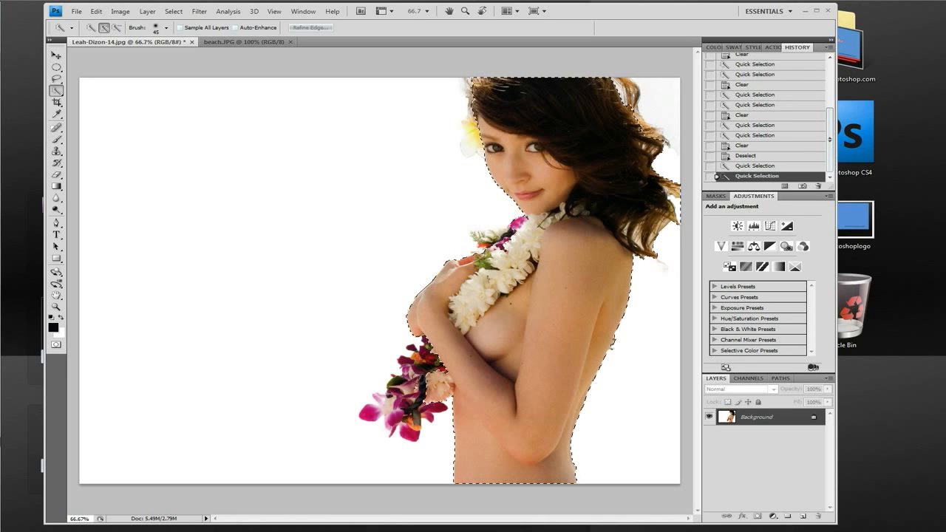
Add the hanging purple flowers, the lei leaves, the hair flower and the outer hair strands to the selection.
{"action": "left_click_drag", "start_coordinate": [413, 392], "coordinate": [404, 433]}
{"action": "left_click", "coordinate": [409, 434]}
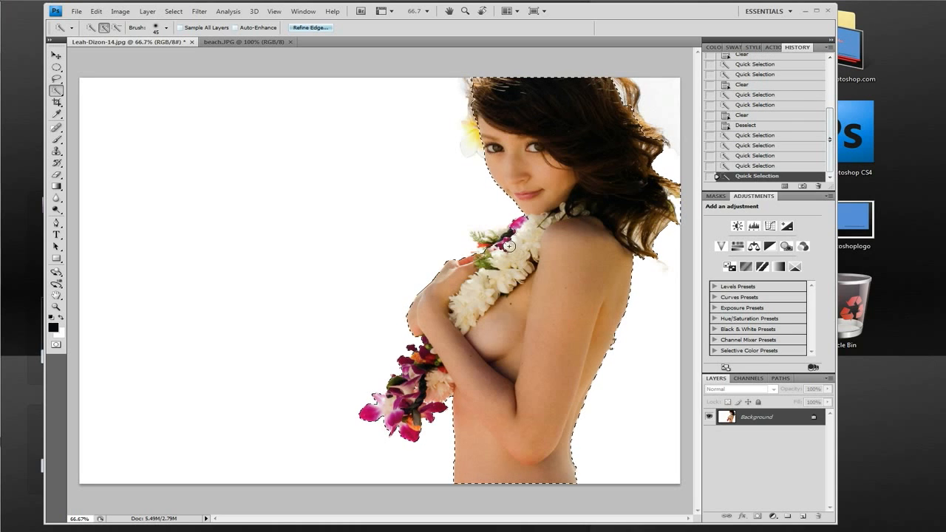
{"action": "left_click", "coordinate": [482, 238]}
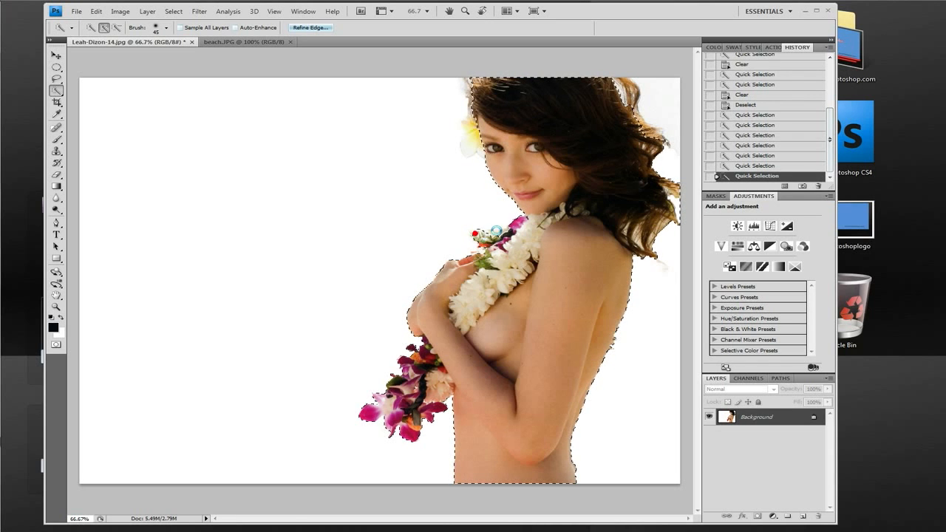
{"action": "left_click_drag", "start_coordinate": [481, 146], "coordinate": [464, 147]}
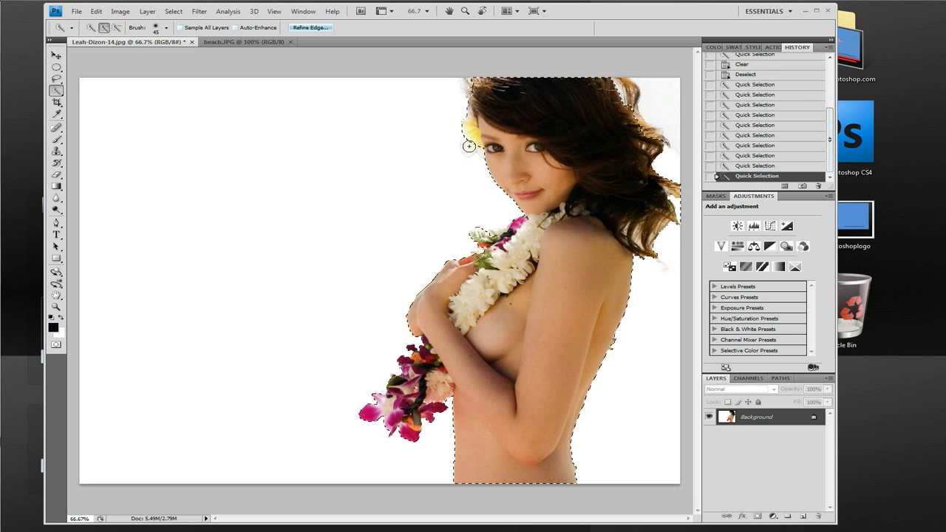
{"action": "left_click", "coordinate": [469, 146]}
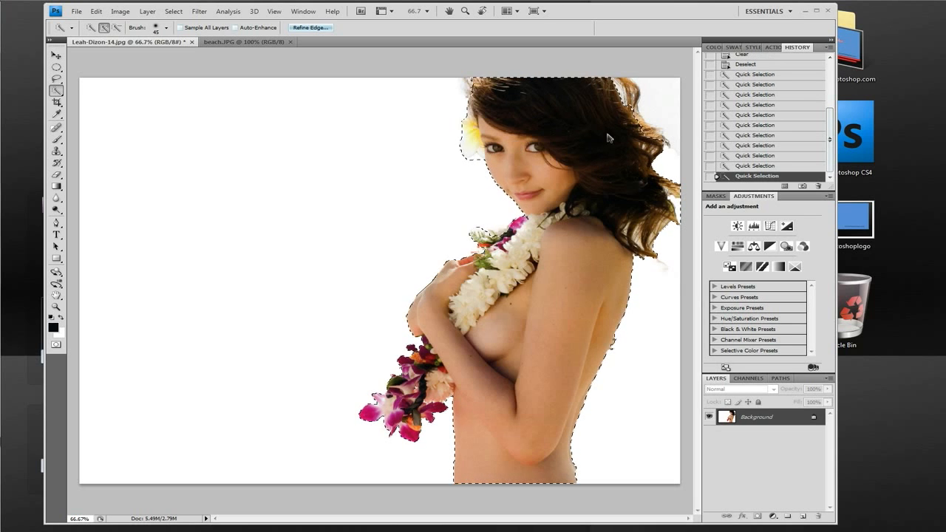
{"action": "left_click", "coordinate": [628, 86]}
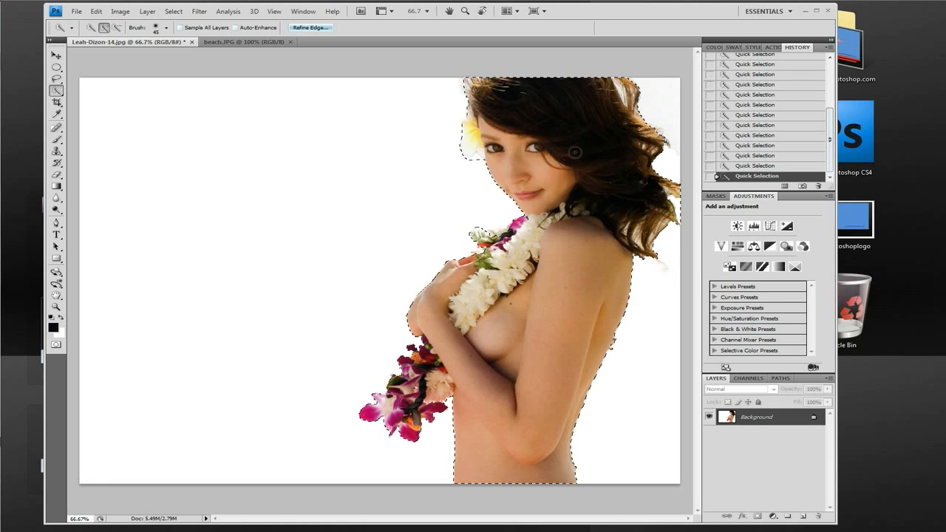
{"action": "right_click", "coordinate": [565, 149]}
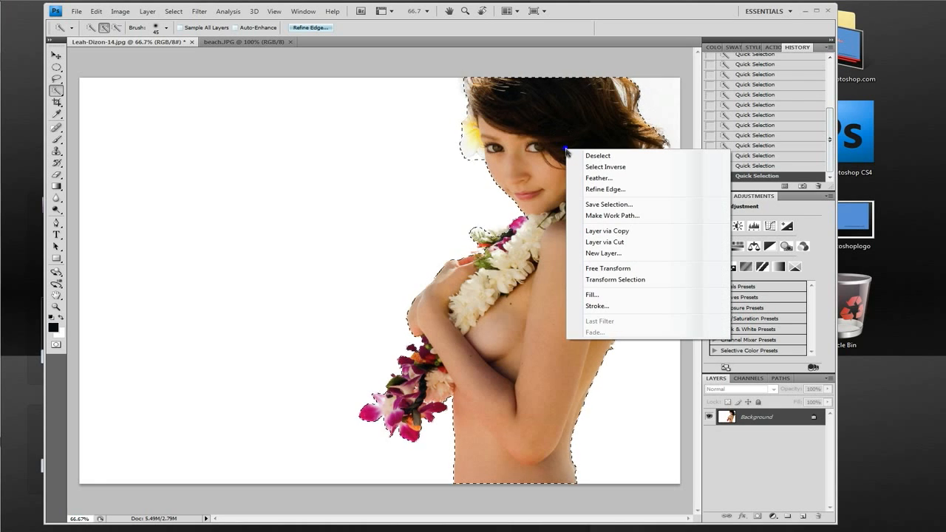
{"action": "left_click", "coordinate": [600, 167]}
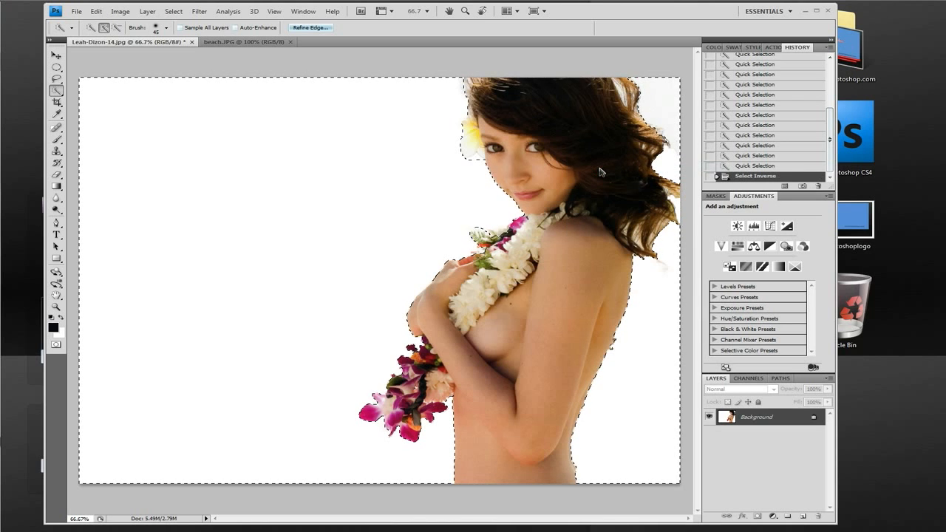
{"action": "right_click", "coordinate": [556, 141]}
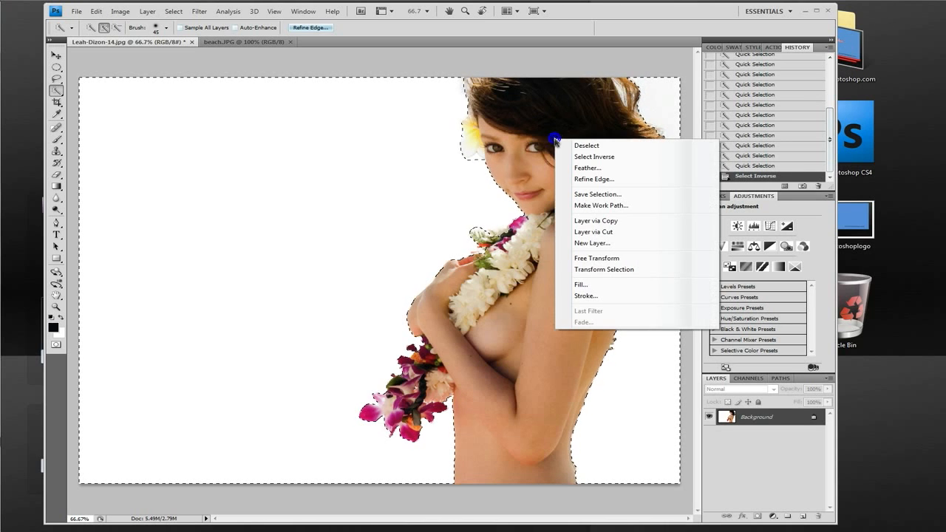
{"action": "left_click", "coordinate": [583, 157]}
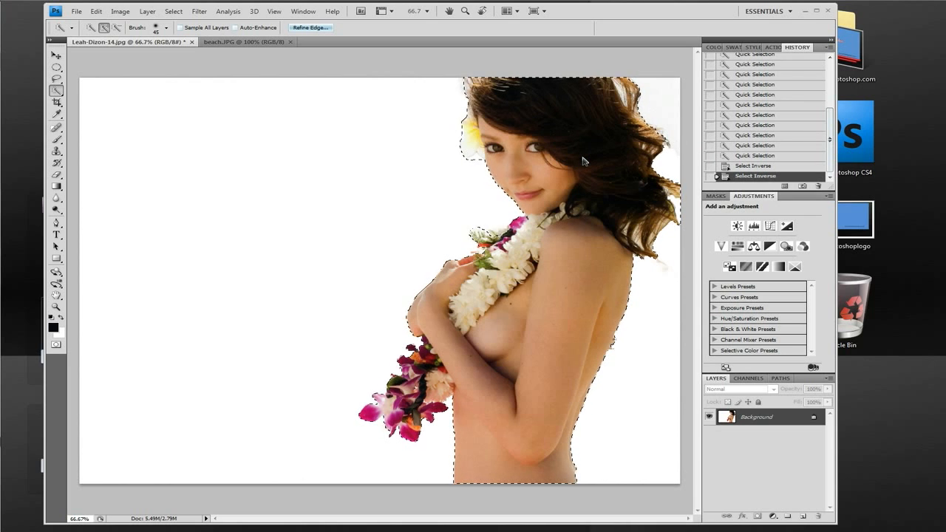
Float beach.JPG in its own window and place it low enough to keep the woman's head visible behind it.
{"action": "left_click", "coordinate": [56, 55]}
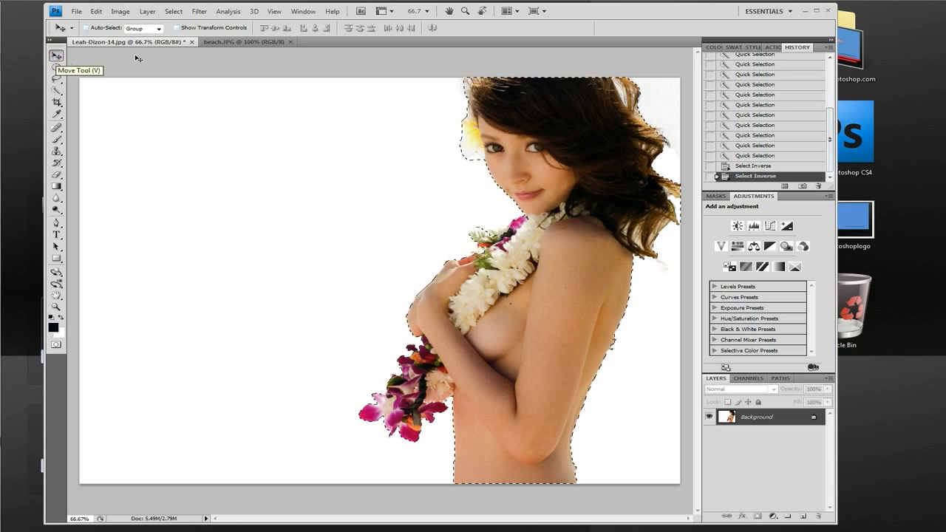
{"action": "left_click", "coordinate": [234, 42]}
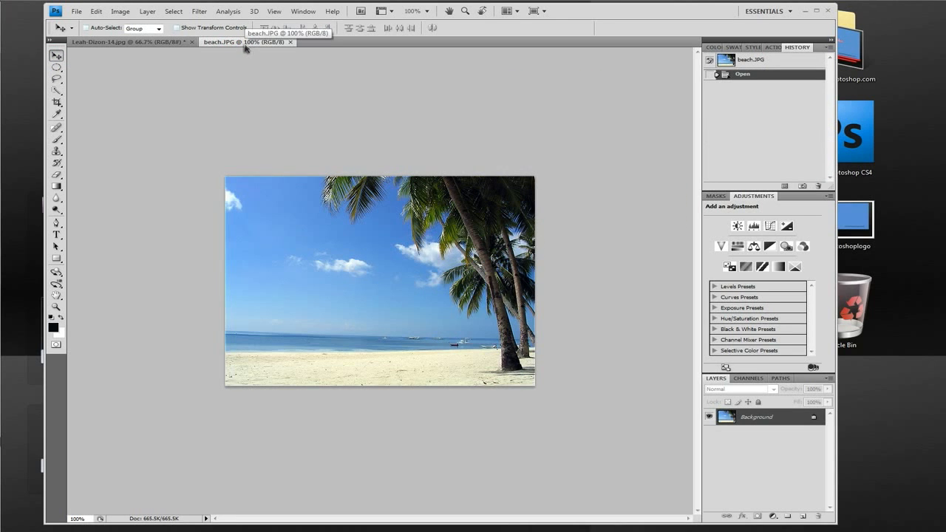
{"action": "left_click_drag", "start_coordinate": [244, 43], "coordinate": [209, 137]}
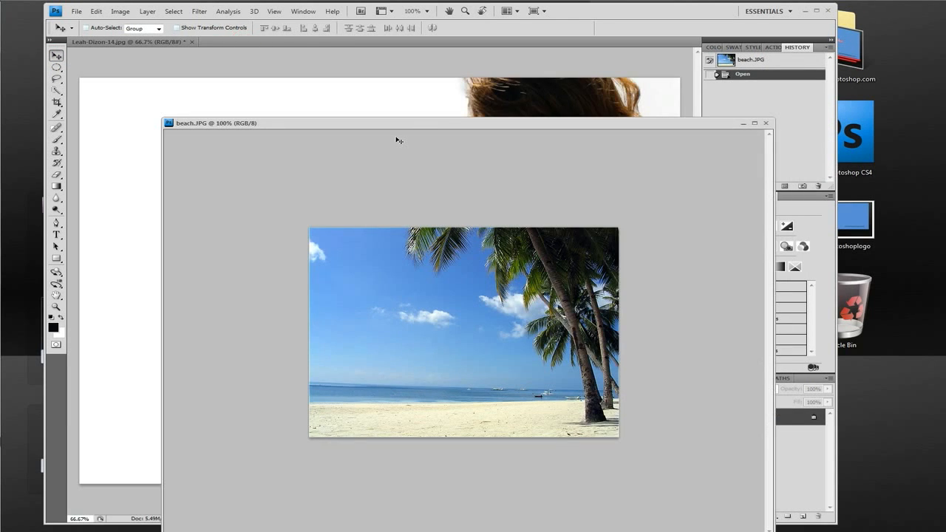
{"action": "left_click_drag", "start_coordinate": [412, 130], "coordinate": [274, 212]}
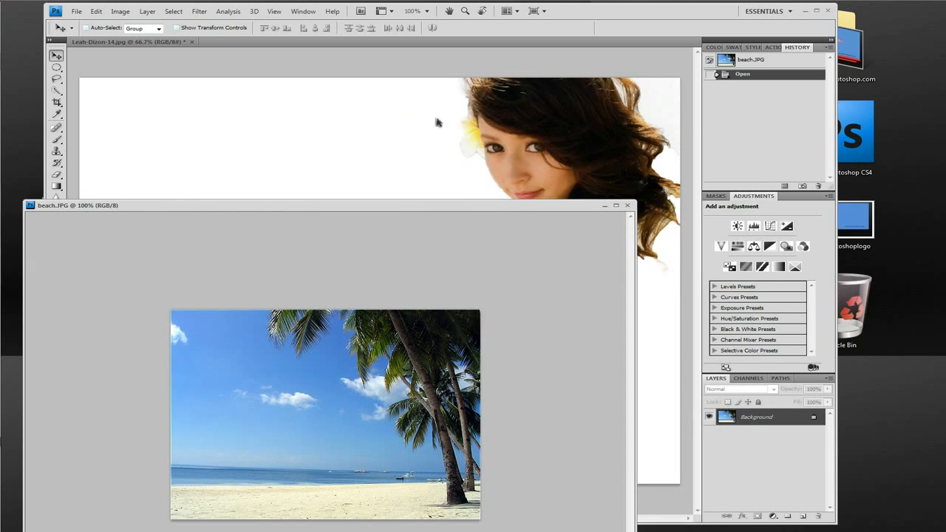
Copy the selected woman onto the beach image with the Move tool, and move the beach window up over the photo.
{"action": "left_click", "coordinate": [401, 113]}
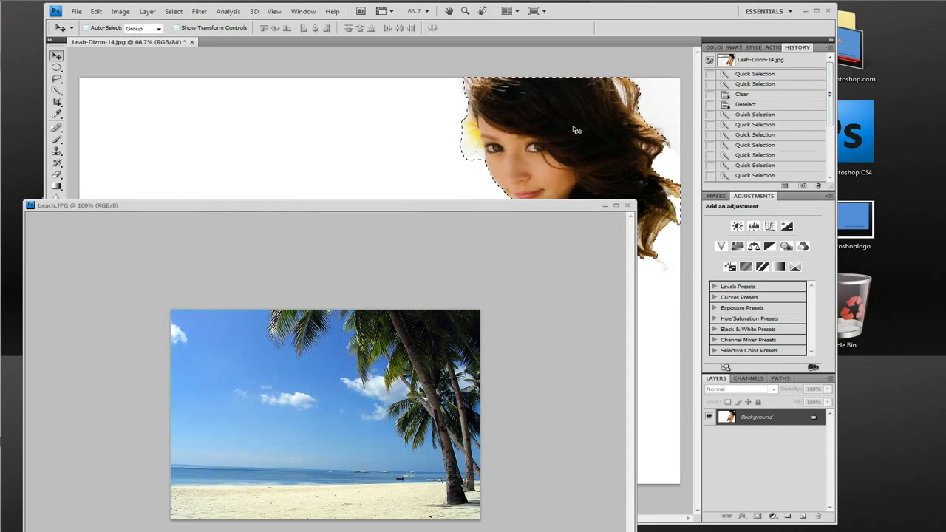
{"action": "left_click_drag", "start_coordinate": [564, 126], "coordinate": [358, 399]}
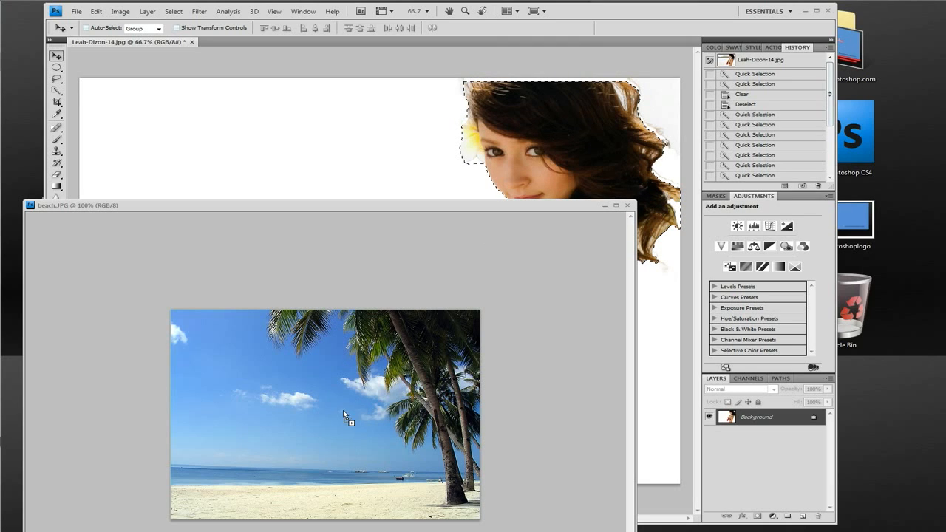
{"action": "left_click_drag", "start_coordinate": [342, 414], "coordinate": [343, 413]}
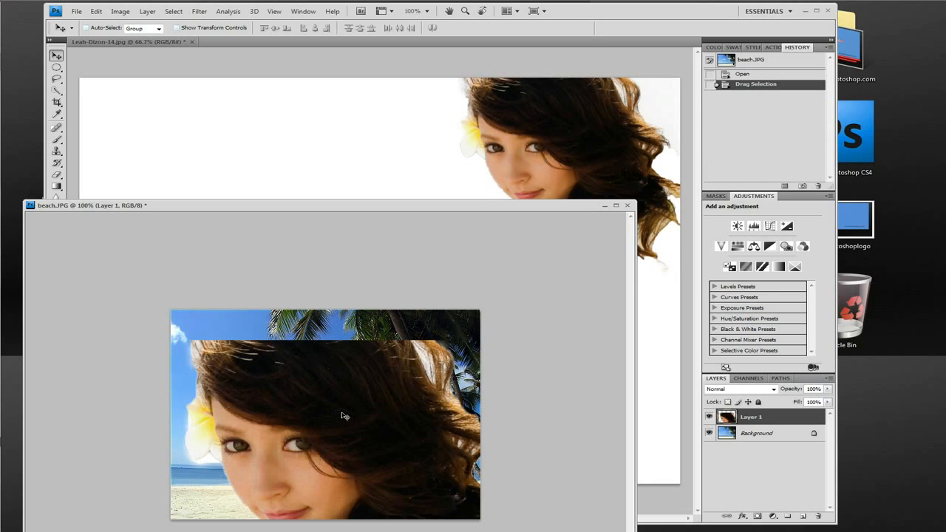
{"action": "left_click_drag", "start_coordinate": [370, 212], "coordinate": [418, 74]}
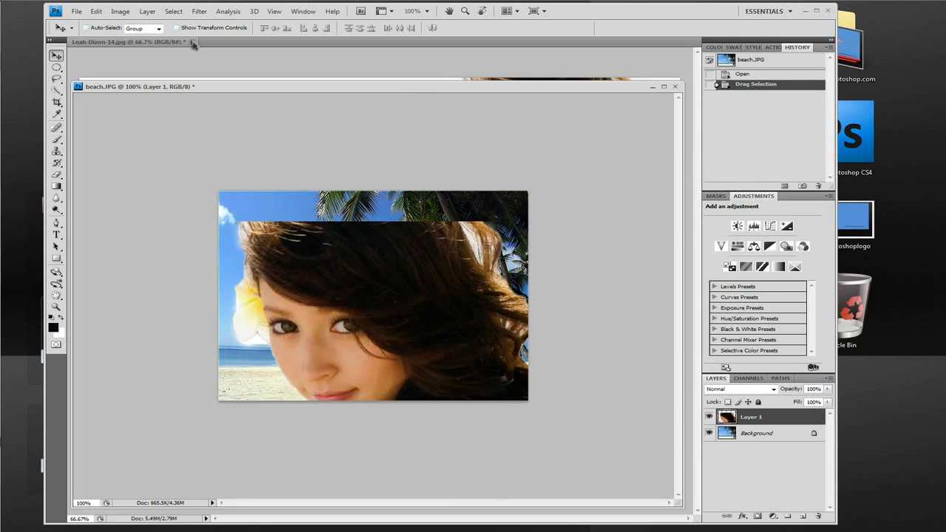
Close the woman's original photo without saving and dock the beach.JPG window back as a tab.
{"action": "left_click", "coordinate": [191, 43]}
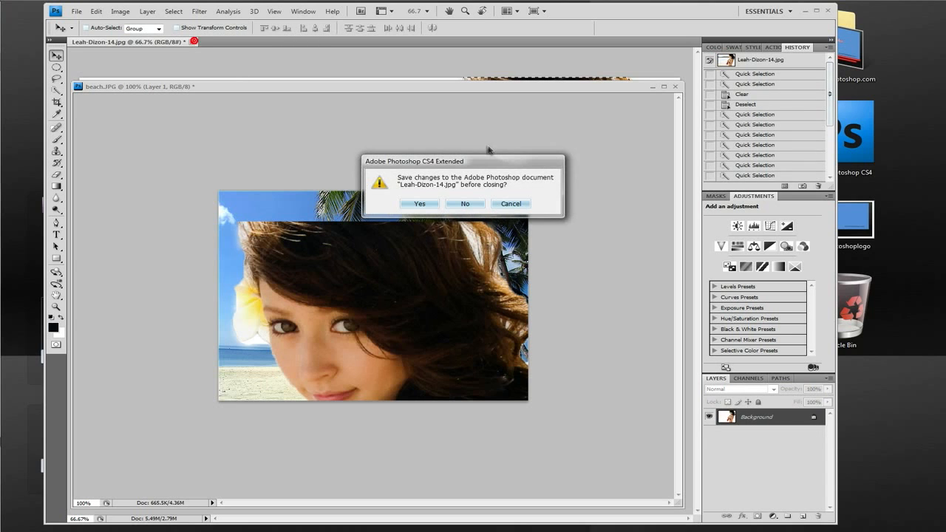
{"action": "left_click", "coordinate": [465, 203]}
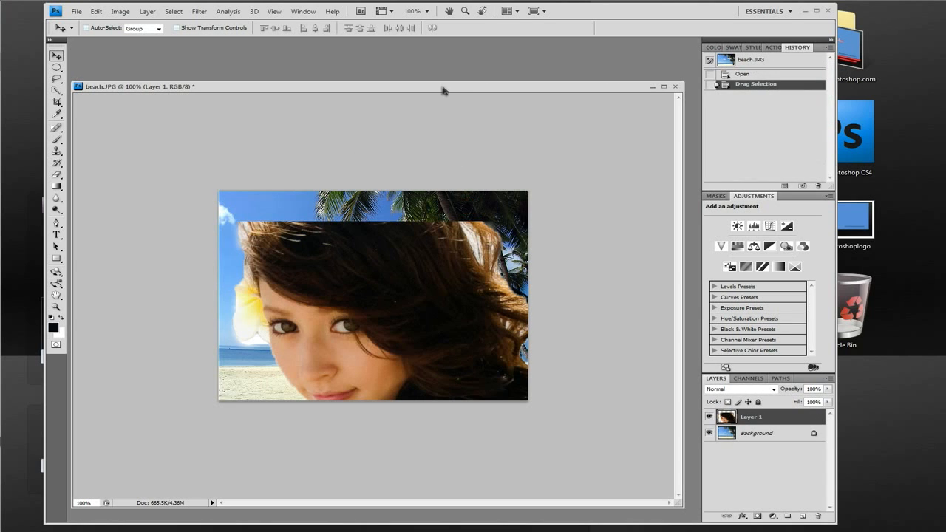
{"action": "left_click_drag", "start_coordinate": [447, 71], "coordinate": [449, 45]}
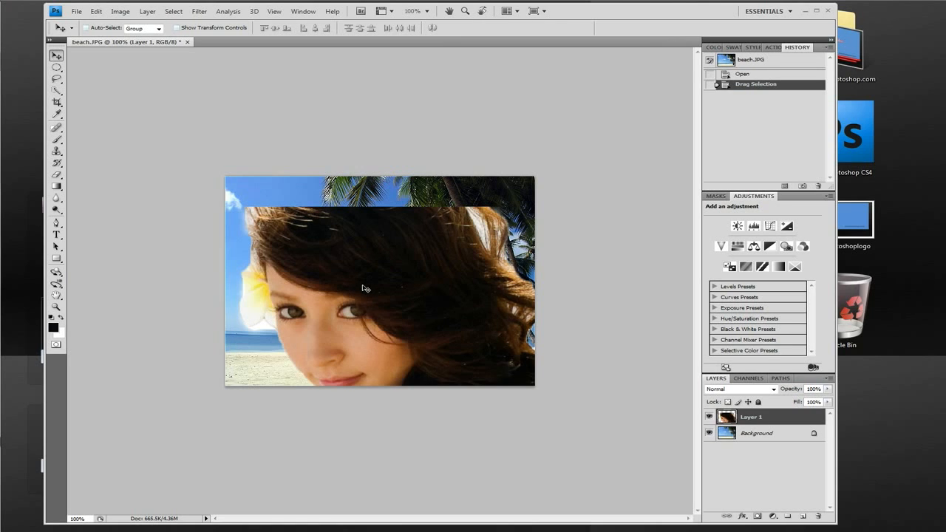
Shrink the woman's layer with Free Transform to about 26% width and 29% height and place it over the beach.
{"action": "left_click", "coordinate": [100, 12]}
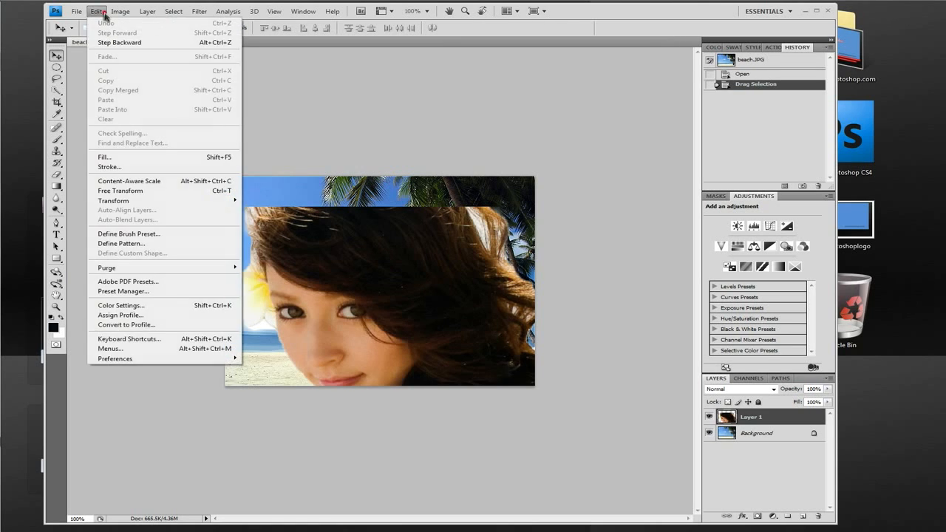
{"action": "left_click", "coordinate": [166, 191]}
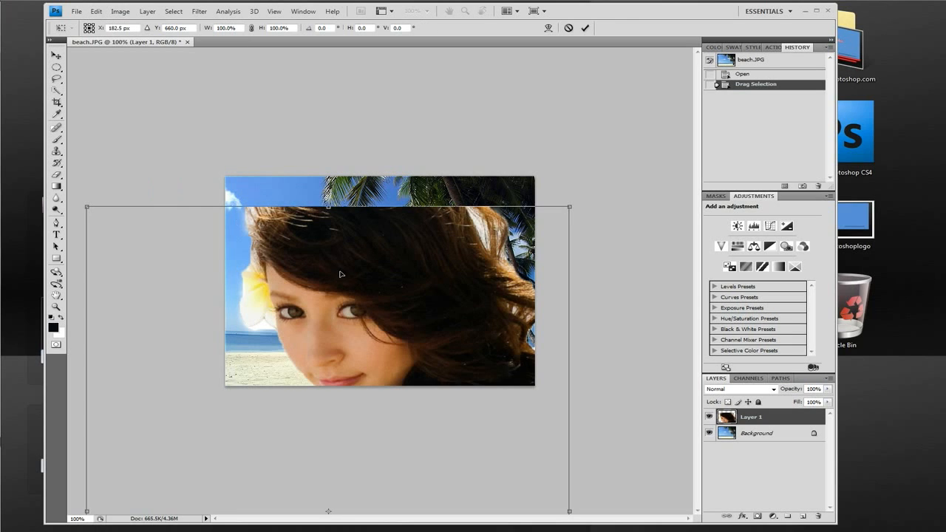
{"action": "left_click_drag", "start_coordinate": [374, 317], "coordinate": [401, 193]}
{"action": "left_click_drag", "start_coordinate": [113, 81], "coordinate": [469, 375]}
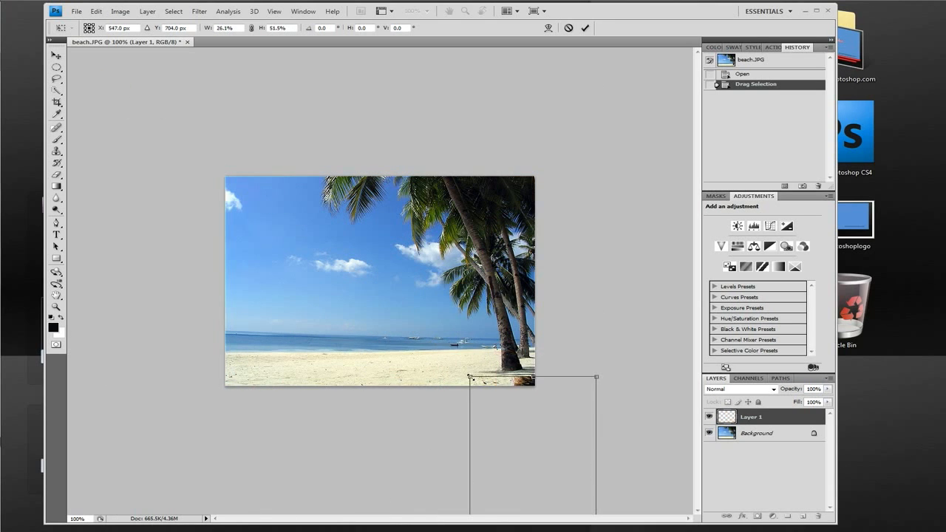
{"action": "left_click_drag", "start_coordinate": [551, 490], "coordinate": [479, 224]}
{"action": "left_click_drag", "start_coordinate": [459, 430], "coordinate": [474, 295]}
{"action": "left_click_drag", "start_coordinate": [482, 241], "coordinate": [385, 282]}
{"action": "left_click_drag", "start_coordinate": [456, 353], "coordinate": [438, 338]}
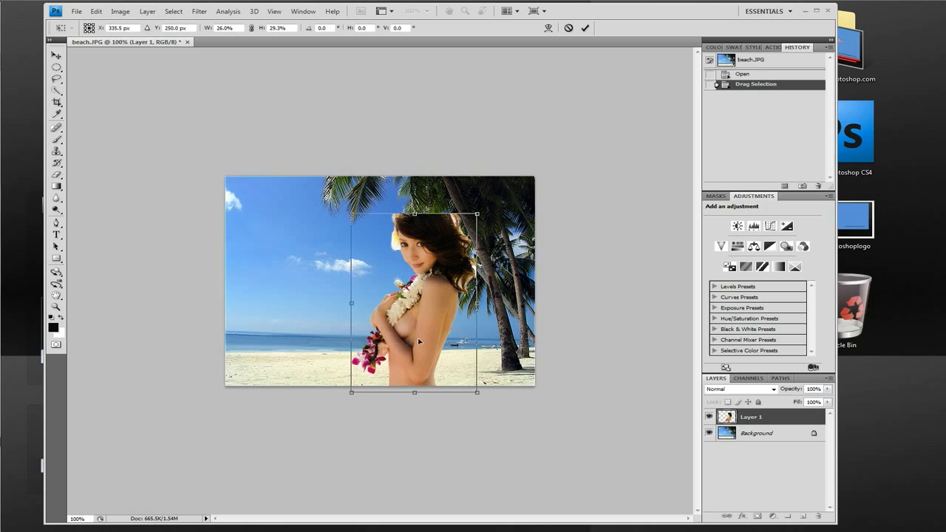
Move the woman to the beach image's right edge, stretch her to full image height at about 27.1% by 34.4%, and apply the transform.
{"action": "left_click_drag", "start_coordinate": [418, 338], "coordinate": [503, 332]}
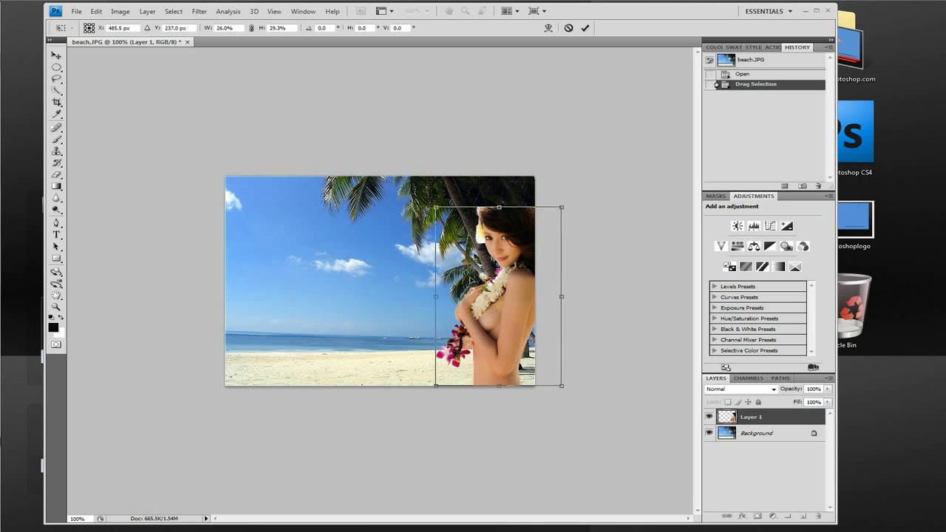
{"action": "left_click_drag", "start_coordinate": [499, 208], "coordinate": [519, 177]}
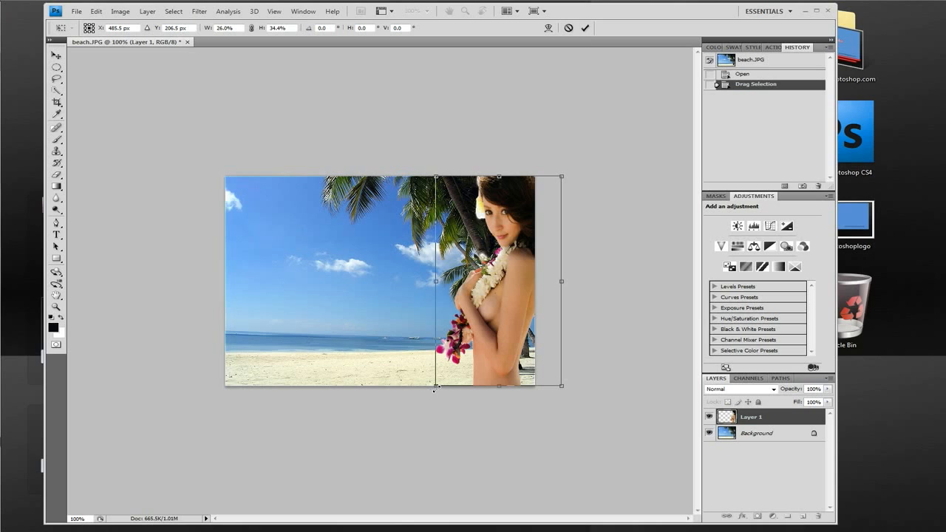
{"action": "left_click_drag", "start_coordinate": [436, 389], "coordinate": [430, 388]}
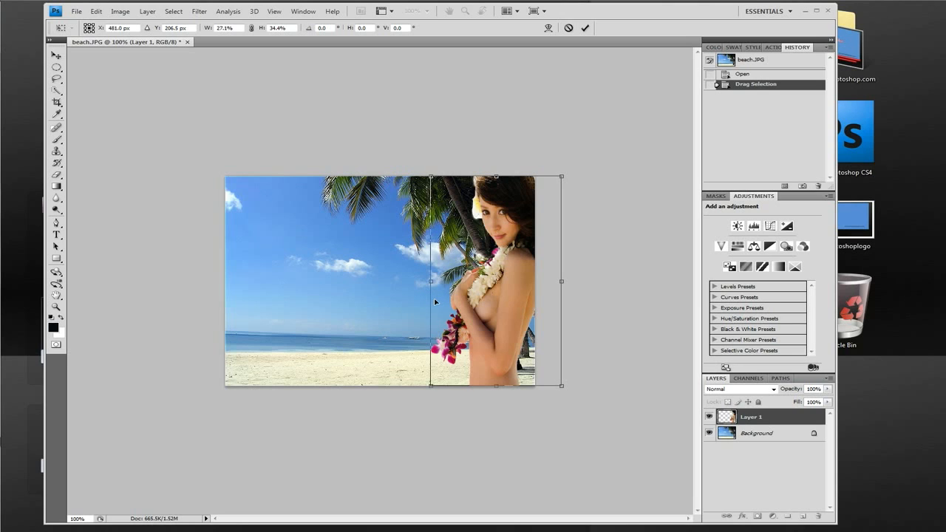
{"action": "key", "text": "Return"}
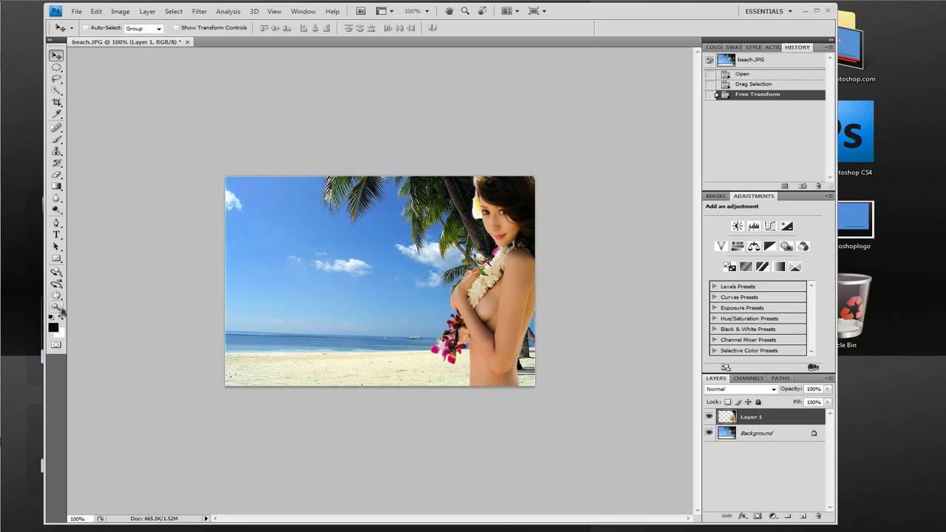
Erase the white fringe beneath the woman's hair flower with a 5 px Eraser brush.
{"action": "left_click", "coordinate": [55, 306]}
{"action": "left_click_drag", "start_coordinate": [408, 163], "coordinate": [543, 251]}
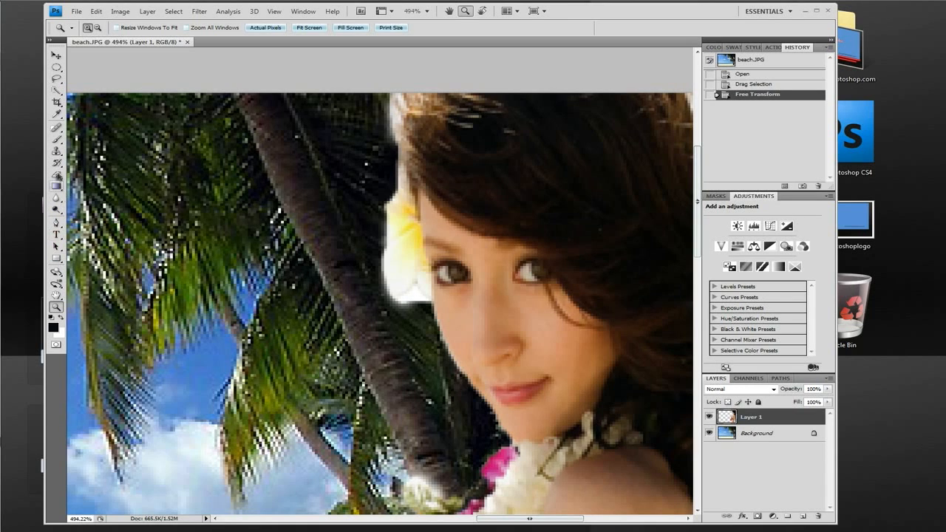
{"action": "left_click", "coordinate": [56, 172]}
{"action": "right_click", "coordinate": [278, 211]}
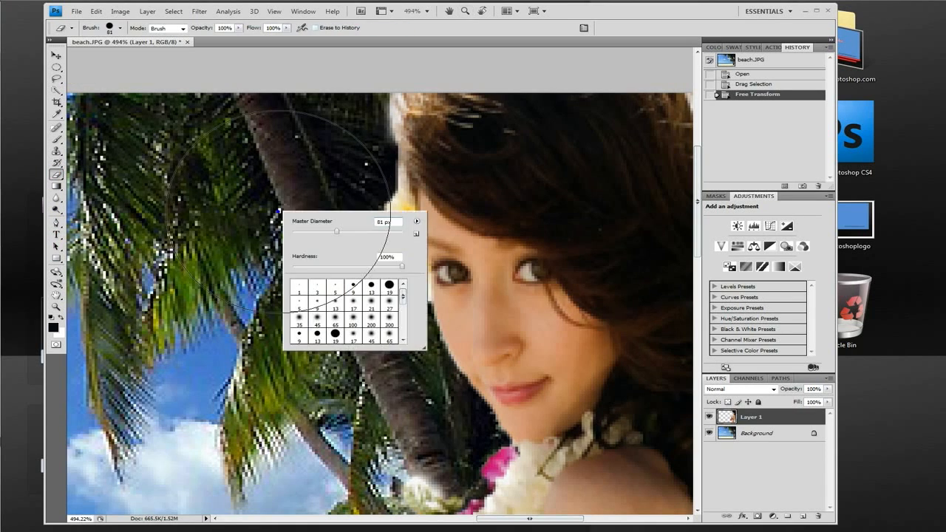
{"action": "left_click", "coordinate": [301, 232]}
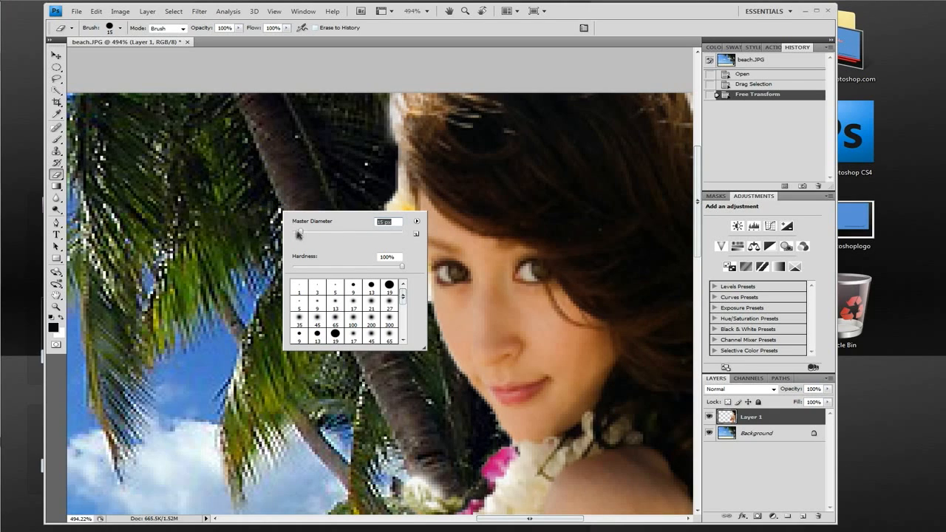
{"action": "left_click_drag", "start_coordinate": [296, 233], "coordinate": [250, 194]}
{"action": "left_click", "coordinate": [249, 195]}
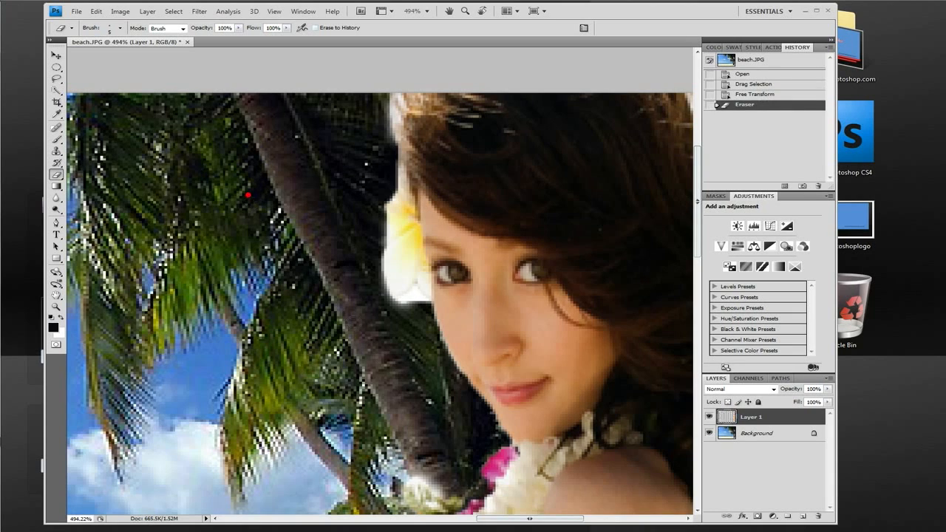
{"action": "left_click", "coordinate": [409, 305]}
{"action": "left_click", "coordinate": [408, 304]}
{"action": "left_click", "coordinate": [408, 304]}
{"action": "left_click", "coordinate": [408, 303]}
{"action": "left_click", "coordinate": [409, 302]}
{"action": "left_click", "coordinate": [410, 301]}
{"action": "left_click", "coordinate": [411, 299]}
{"action": "left_click", "coordinate": [412, 298]}
{"action": "left_click", "coordinate": [413, 297]}
{"action": "left_click", "coordinate": [414, 297]}
{"action": "left_click", "coordinate": [415, 296]}
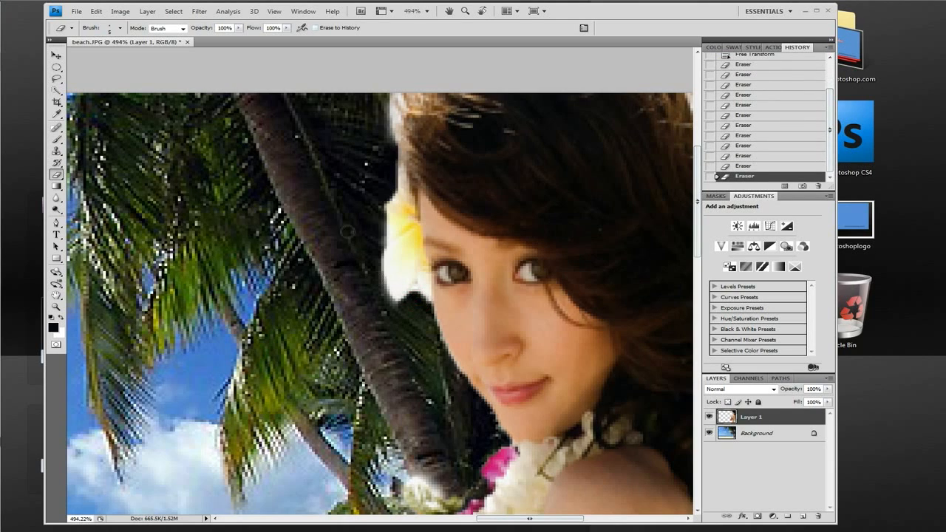
Erase the white fringe along the outer and lower petals of the hair flower.
{"action": "left_click", "coordinate": [380, 227]}
{"action": "left_click", "coordinate": [381, 230]}
{"action": "left_click", "coordinate": [383, 235]}
{"action": "left_click", "coordinate": [385, 233]}
{"action": "left_click", "coordinate": [380, 250]}
{"action": "left_click", "coordinate": [379, 260]}
{"action": "left_click", "coordinate": [378, 271]}
{"action": "left_click", "coordinate": [383, 271]}
{"action": "left_click", "coordinate": [387, 286]}
{"action": "left_click", "coordinate": [394, 300]}
{"action": "left_click", "coordinate": [406, 297]}
{"action": "left_click", "coordinate": [405, 295]}
{"action": "left_click", "coordinate": [405, 293]}
{"action": "left_click", "coordinate": [399, 290]}
{"action": "left_click", "coordinate": [399, 288]}
{"action": "left_click", "coordinate": [393, 284]}
{"action": "left_click", "coordinate": [392, 280]}
{"action": "left_click", "coordinate": [385, 269]}
{"action": "left_click", "coordinate": [386, 305]}
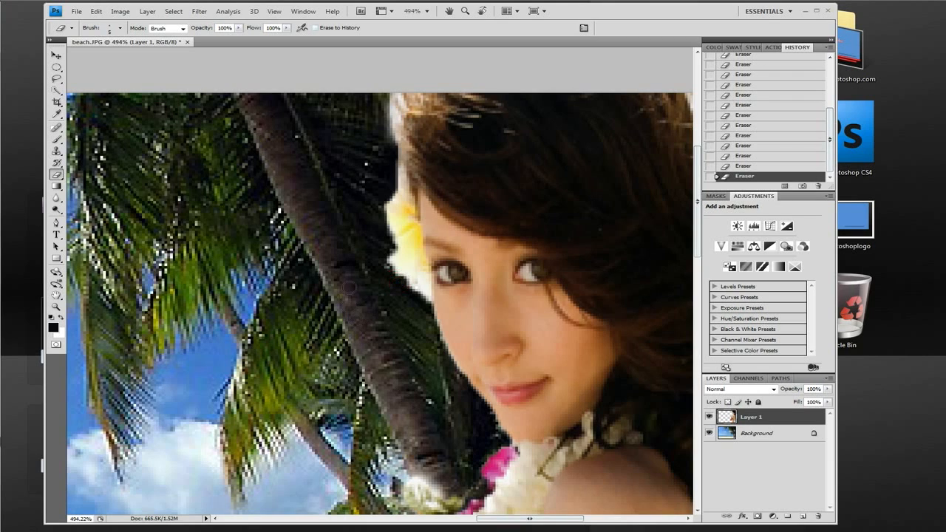
{"action": "left_click", "coordinate": [372, 316]}
Erase the white fringe along the woman's hair above the flower, up to the image's top edge.
{"action": "left_click", "coordinate": [377, 139]}
{"action": "scroll", "coordinate": [343, 174], "scroll_direction": "up", "scroll_amount": 2}
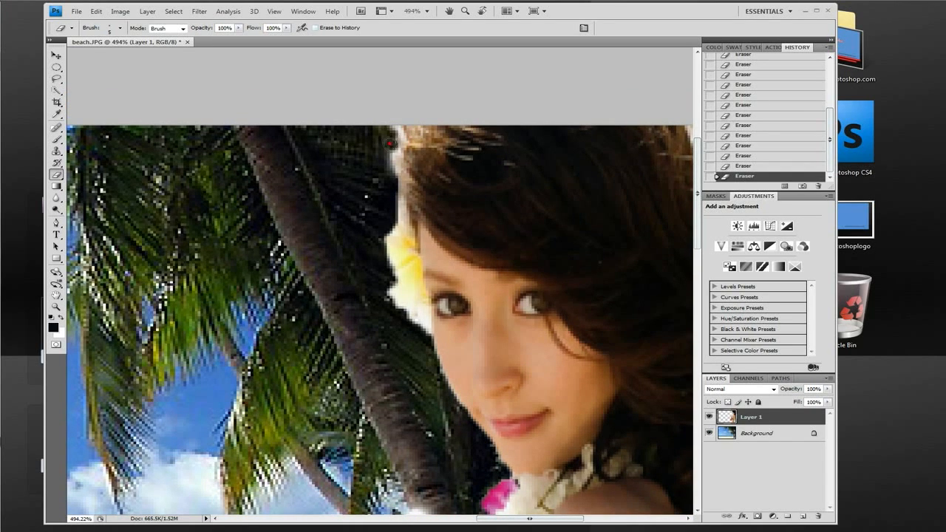
{"action": "left_click_drag", "start_coordinate": [393, 131], "coordinate": [393, 127]}
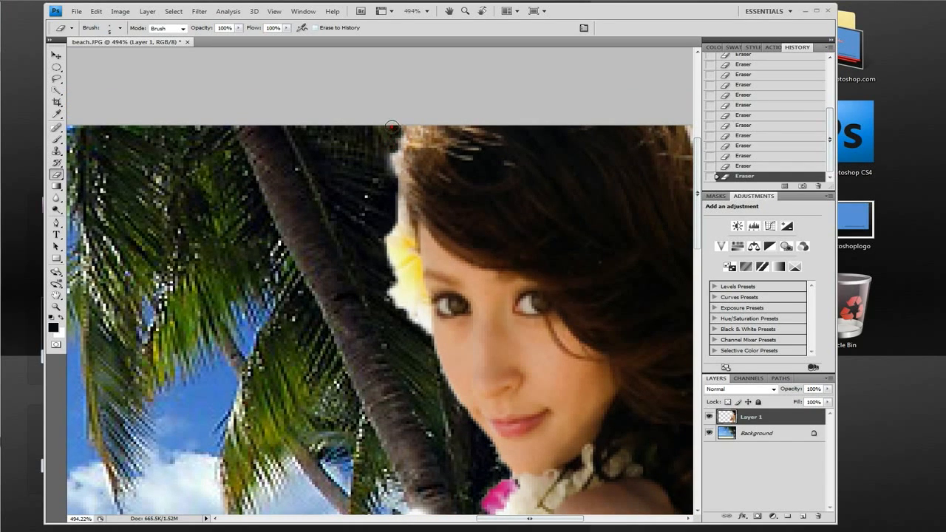
{"action": "mouse_move", "coordinate": [380, 163]}
{"action": "left_mouse_down"}
{"action": "mouse_move", "coordinate": [393, 160]}
{"action": "mouse_move", "coordinate": [381, 165]}
{"action": "mouse_move", "coordinate": [387, 195]}
{"action": "left_mouse_up"}
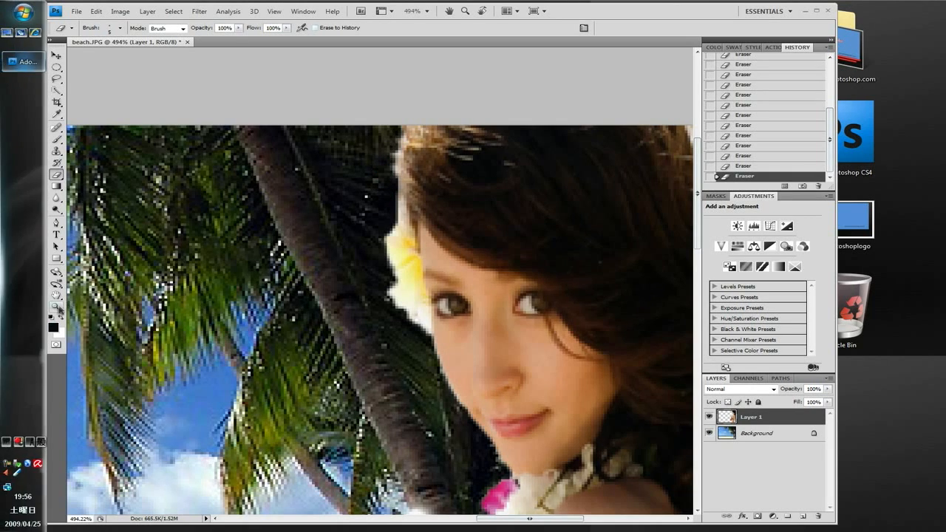
Erase the white patch beside the woman's hair at the image's right edge with a 4 px Eraser brush.
{"action": "left_click", "coordinate": [56, 307]}
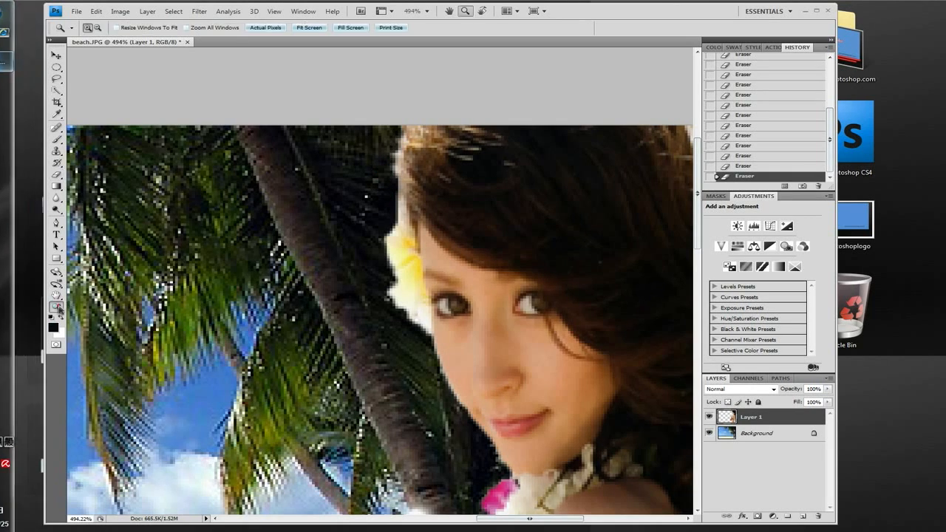
{"action": "left_click", "coordinate": [345, 311], "text": "alt"}
{"action": "left_click", "coordinate": [344, 311], "text": "alt"}
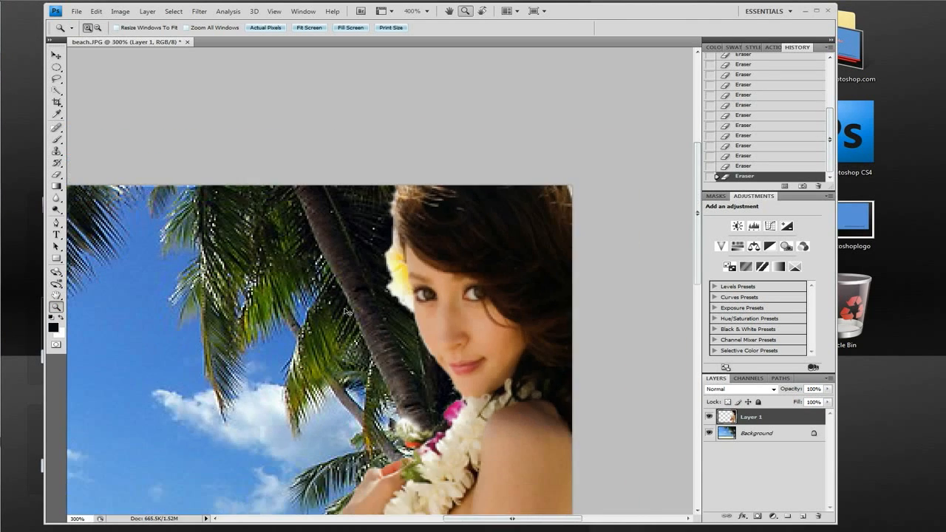
{"action": "left_click", "coordinate": [345, 311], "text": "alt"}
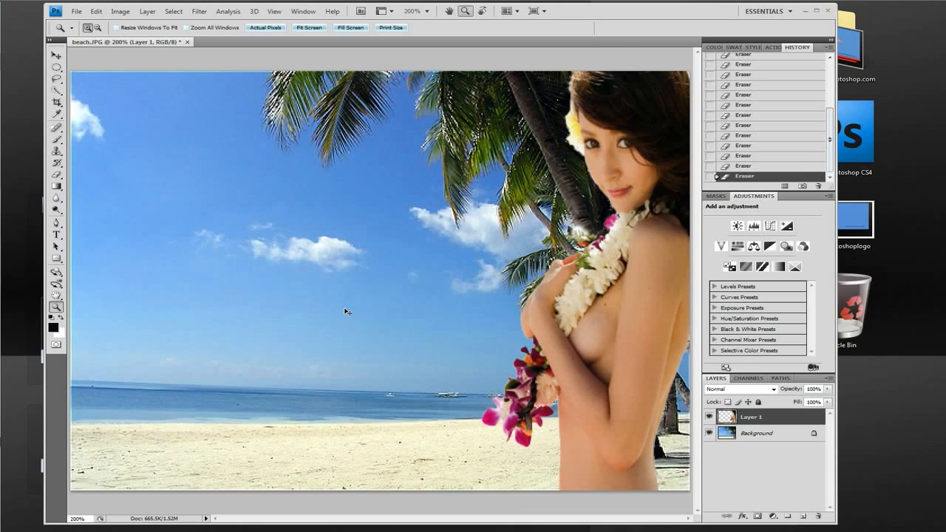
{"action": "left_click", "coordinate": [344, 311], "text": "alt"}
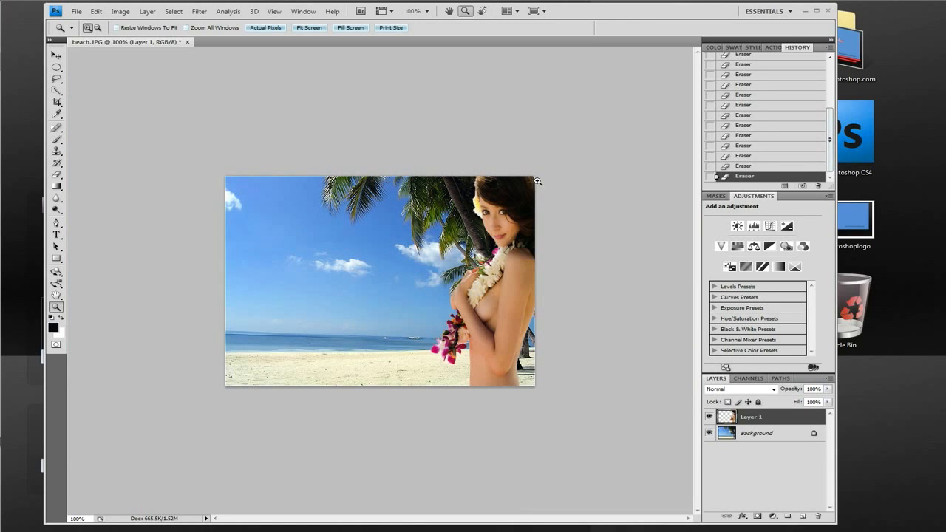
{"action": "left_click_drag", "start_coordinate": [501, 163], "coordinate": [575, 223]}
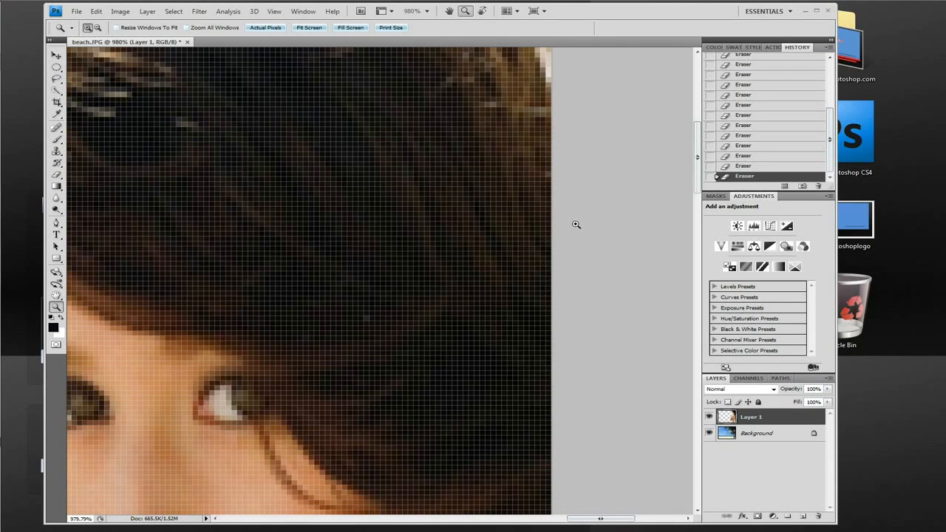
{"action": "left_click", "coordinate": [57, 175]}
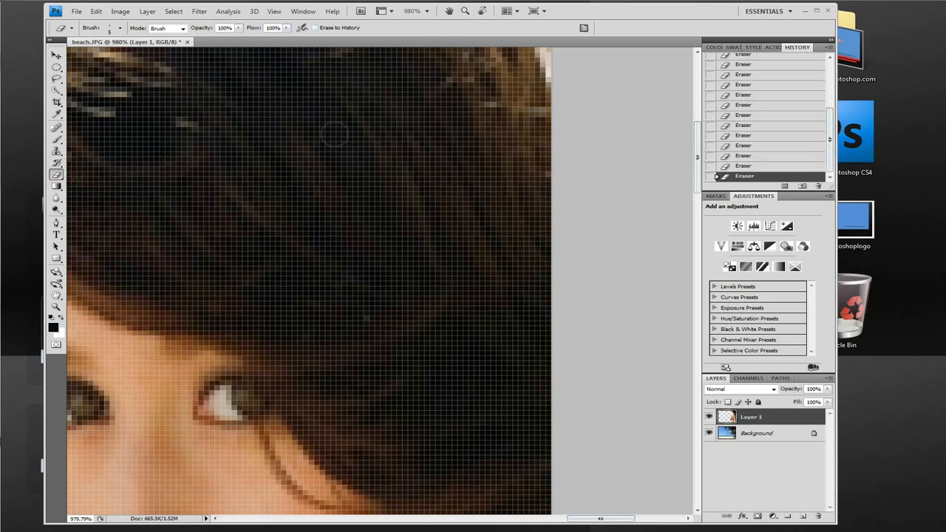
{"action": "right_click", "coordinate": [529, 89]}
{"action": "left_click", "coordinate": [545, 111]}
{"action": "mouse_move", "coordinate": [558, 61]}
{"action": "left_mouse_down"}
{"action": "mouse_move", "coordinate": [557, 71]}
{"action": "mouse_move", "coordinate": [554, 52]}
{"action": "left_mouse_up"}
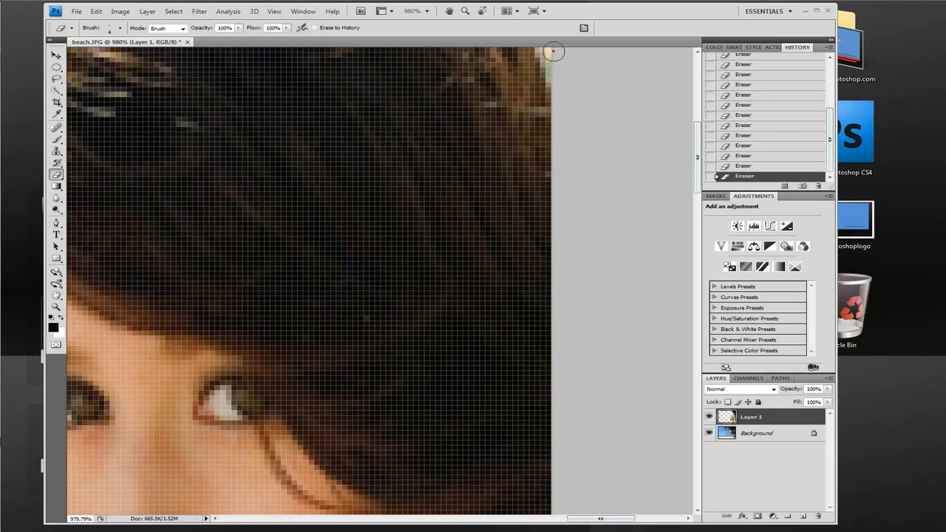
{"action": "left_click", "coordinate": [551, 51]}
{"action": "left_click", "coordinate": [558, 72]}
{"action": "left_click", "coordinate": [558, 76]}
{"action": "left_click", "coordinate": [550, 52]}
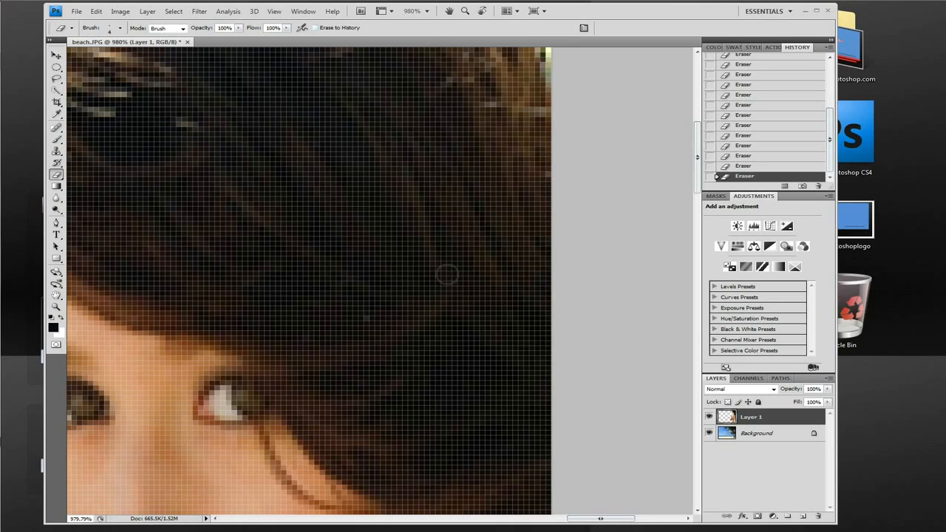
Examine the whole beach composite at 100% to check the cleaned edges.
{"action": "key", "text": "z"}
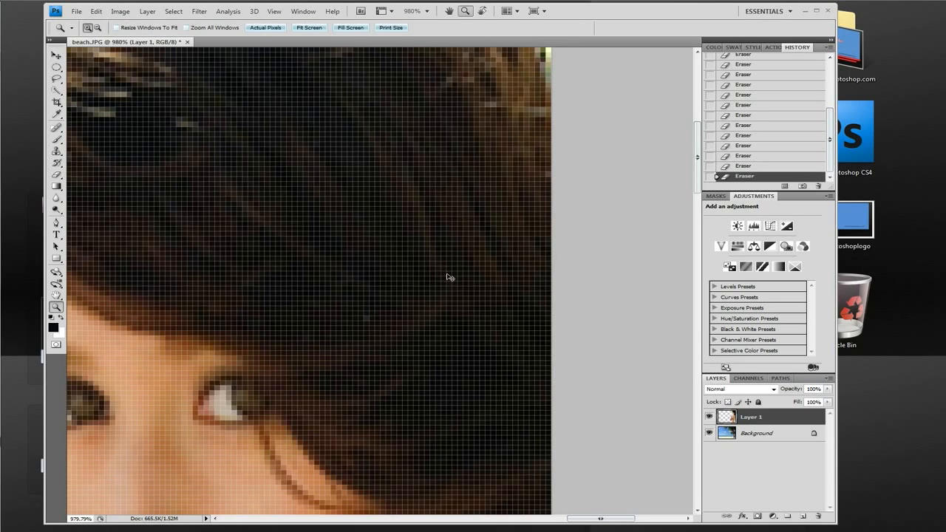
{"action": "key", "text": "ctrl+plus"}
{"action": "key", "text": "ctrl+plus"}
{"action": "key", "text": "ctrl+minus"}
{"action": "key", "text": "ctrl+minus"}
{"action": "key", "text": "ctrl+minus"}
{"action": "key", "text": "ctrl+minus"}
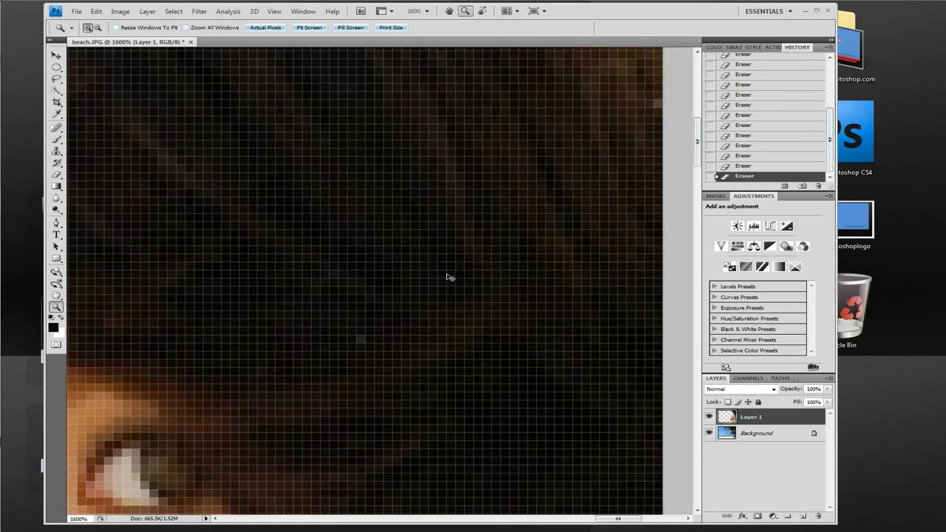
{"action": "key", "text": "ctrl+minus"}
{"action": "key", "text": "ctrl+minus"}
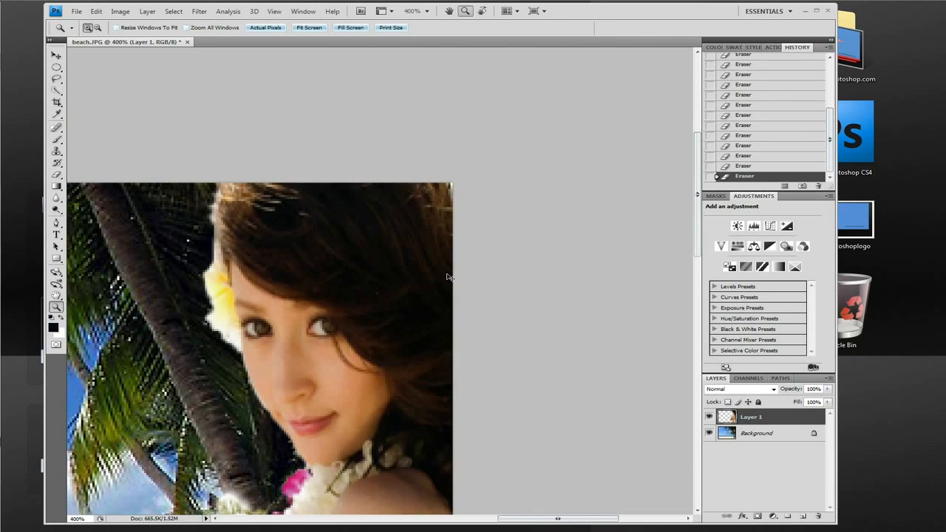
{"action": "key", "text": "ctrl+minus"}
{"action": "key", "text": "ctrl+minus"}
{"action": "key", "text": "ctrl+minus"}
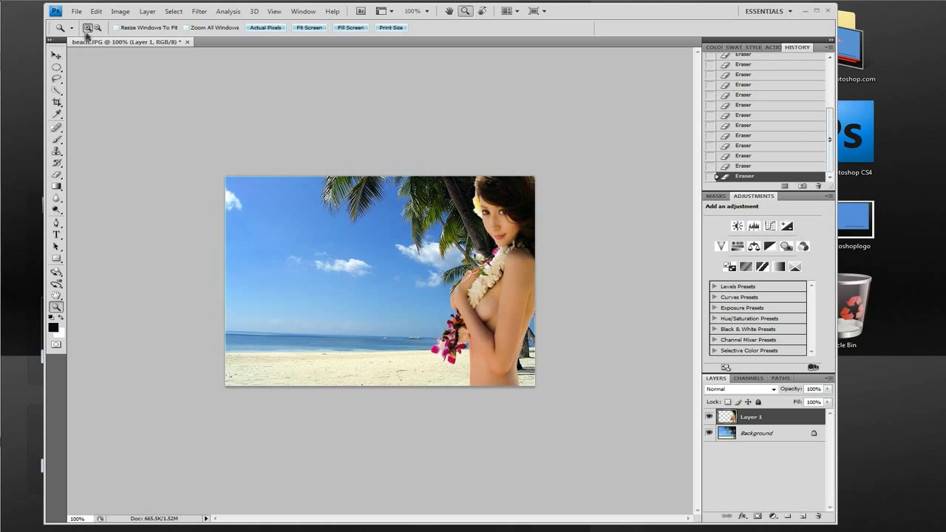
Warp the woman's layer, pulling the mesh's top-left corner inward, its lower-left curve handle outward and its bottom-right corner outward.
{"action": "left_click", "coordinate": [96, 11]}
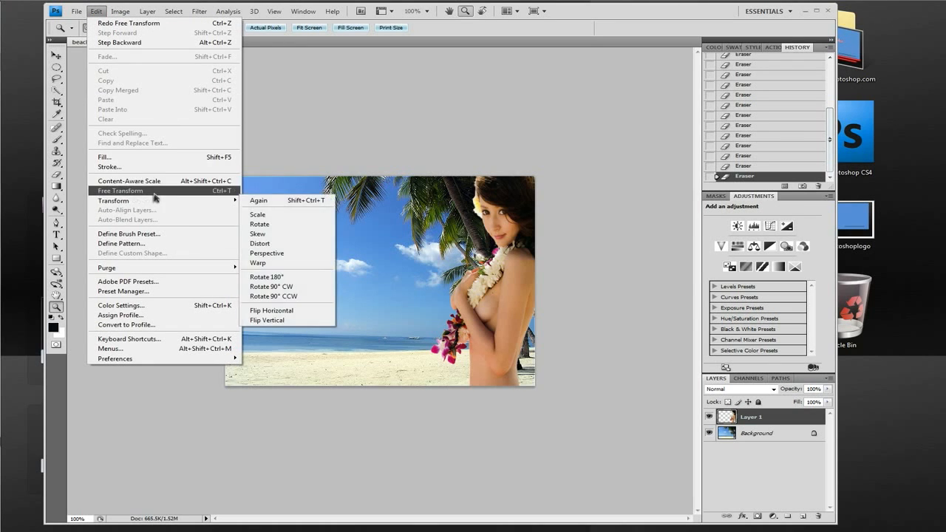
{"action": "mouse_move", "coordinate": [156, 199]}
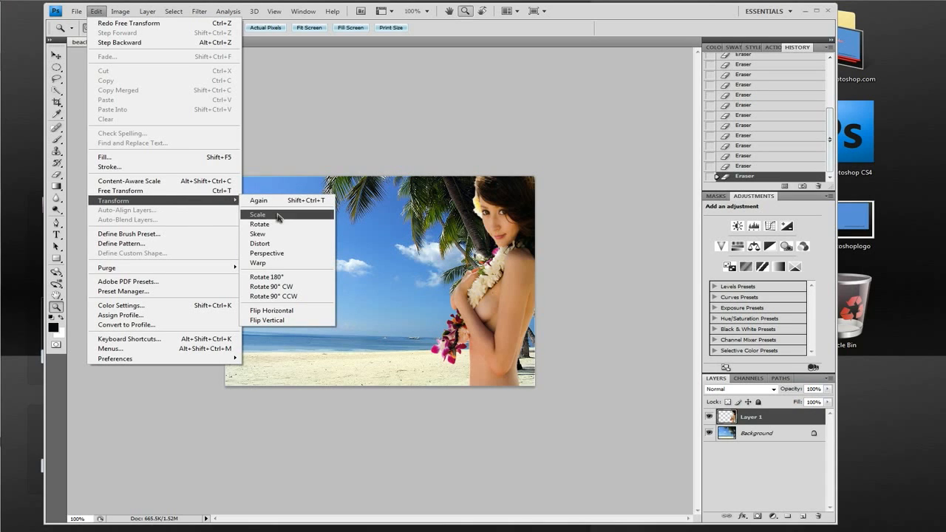
{"action": "left_click", "coordinate": [277, 264]}
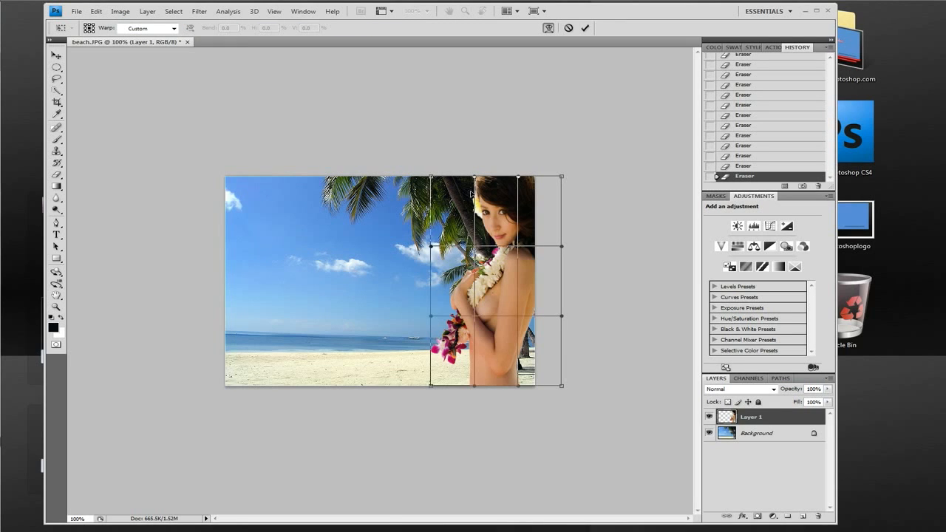
{"action": "left_click_drag", "start_coordinate": [433, 179], "coordinate": [447, 177]}
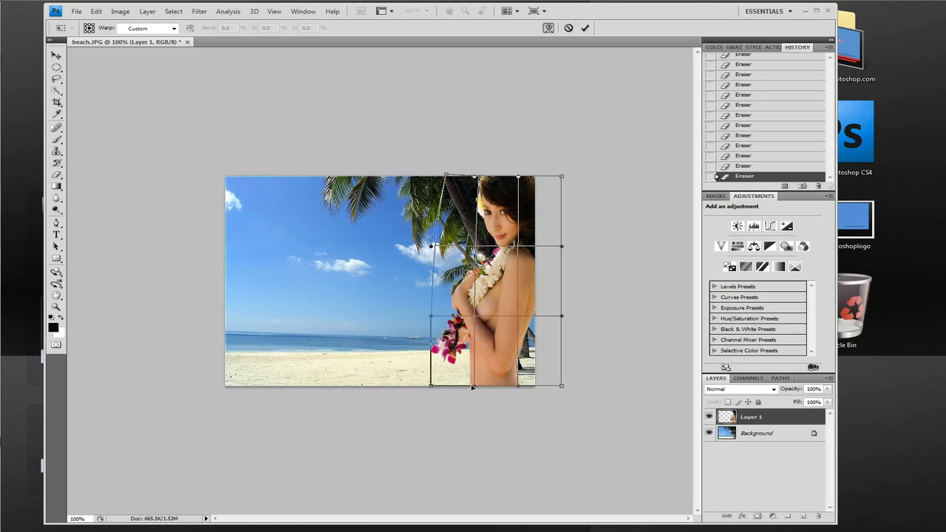
{"action": "left_click_drag", "start_coordinate": [474, 387], "coordinate": [451, 390]}
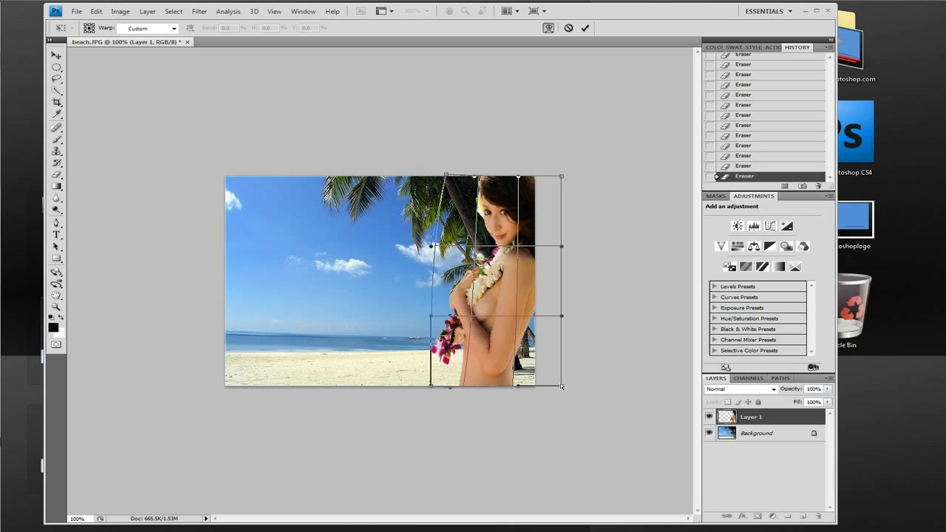
{"action": "left_click_drag", "start_coordinate": [562, 388], "coordinate": [587, 384]}
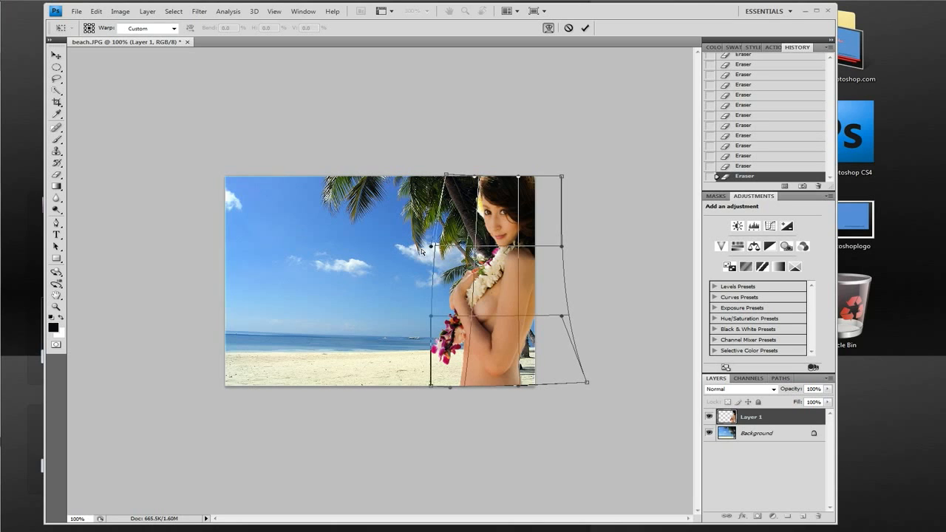
{"action": "key", "text": "Return"}
{"action": "key", "text": "z"}
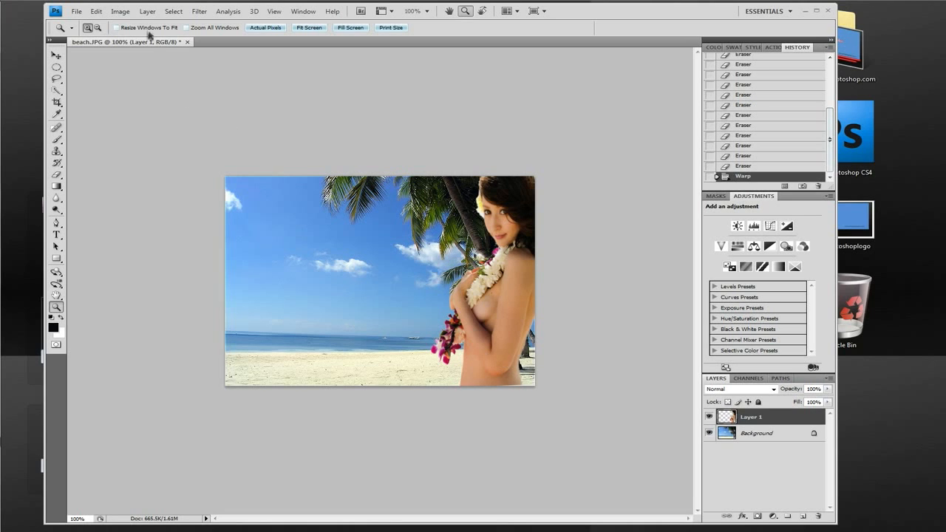
Warp the woman's layer again, pulling the mesh's bottom-right corner slightly downward past the image's lower edge.
{"action": "left_click", "coordinate": [121, 11]}
{"action": "mouse_move", "coordinate": [95, 13]}
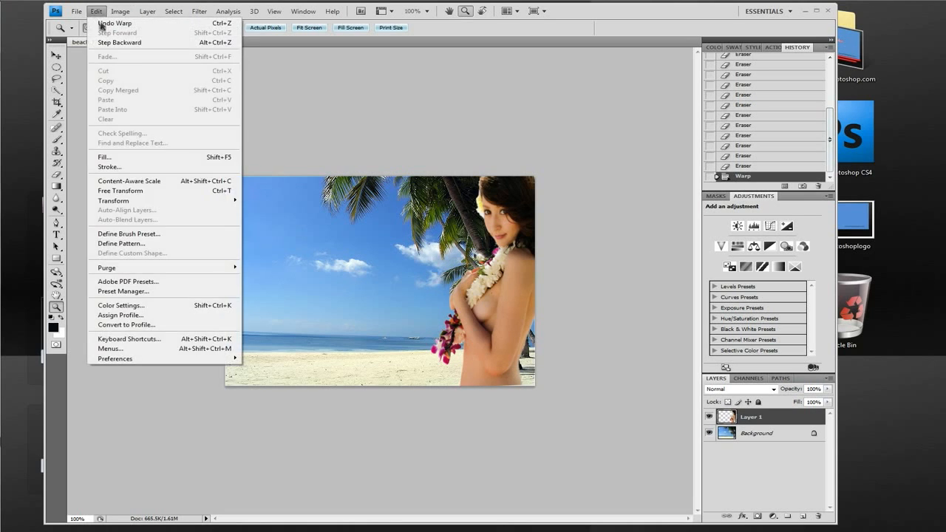
{"action": "mouse_move", "coordinate": [218, 201]}
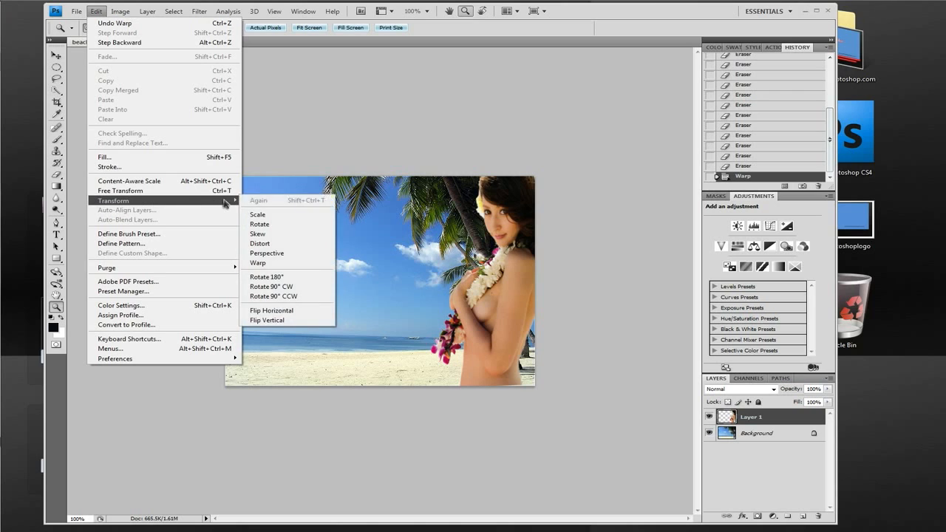
{"action": "left_click", "coordinate": [268, 262]}
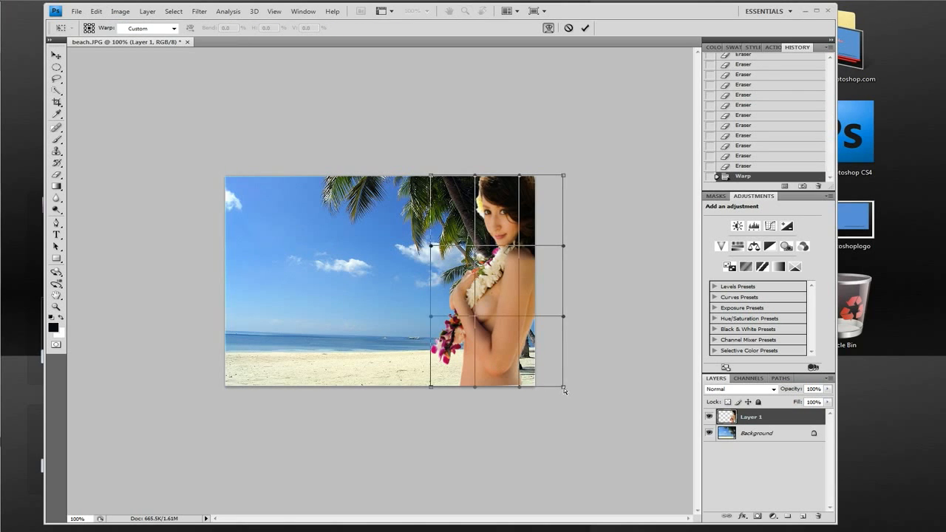
{"action": "left_click_drag", "start_coordinate": [564, 388], "coordinate": [566, 393]}
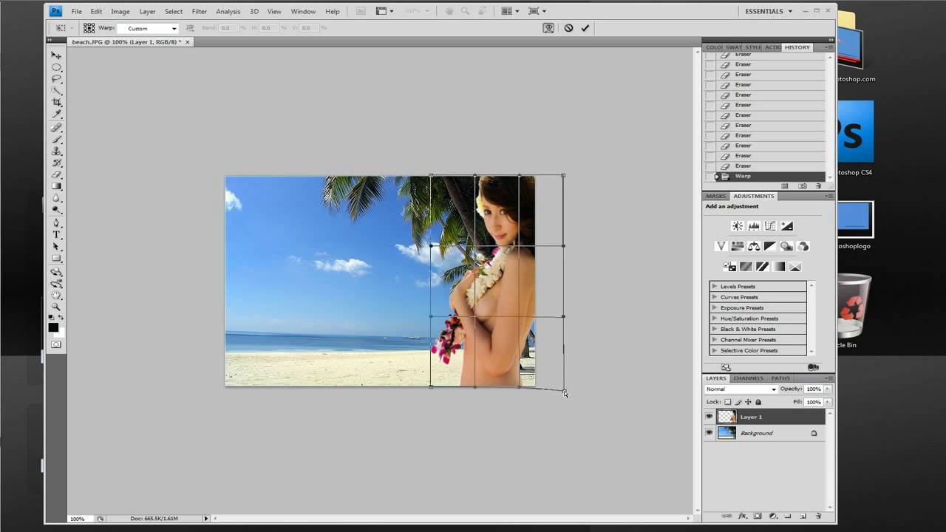
{"action": "key", "text": "z"}
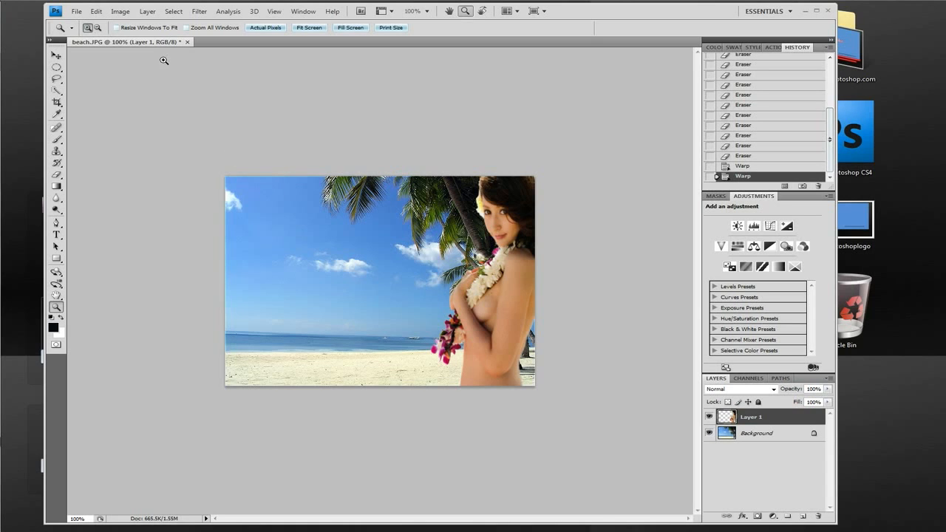
Float the beach.JPG document in its own window and inspect the warped woman at 200%, returning the view to 100%.
{"action": "left_click", "coordinate": [56, 56]}
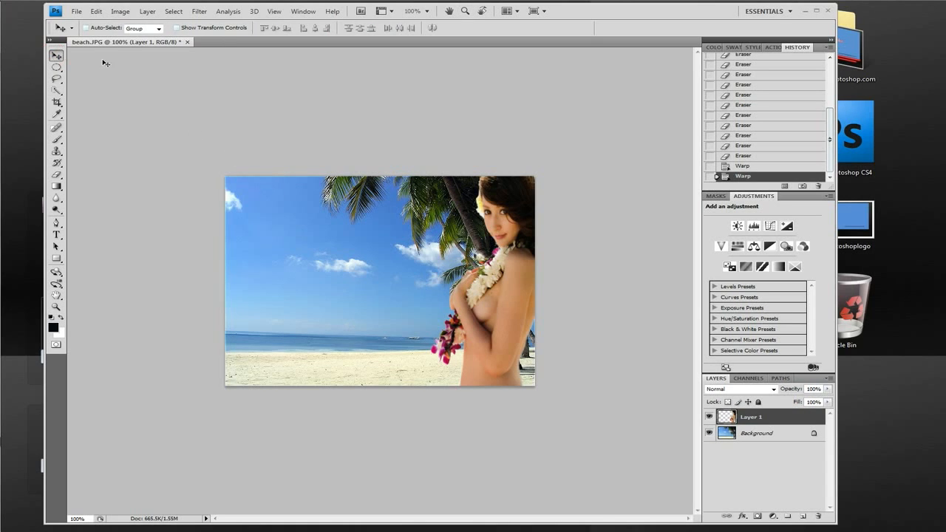
{"action": "left_click_drag", "start_coordinate": [129, 42], "coordinate": [169, 97]}
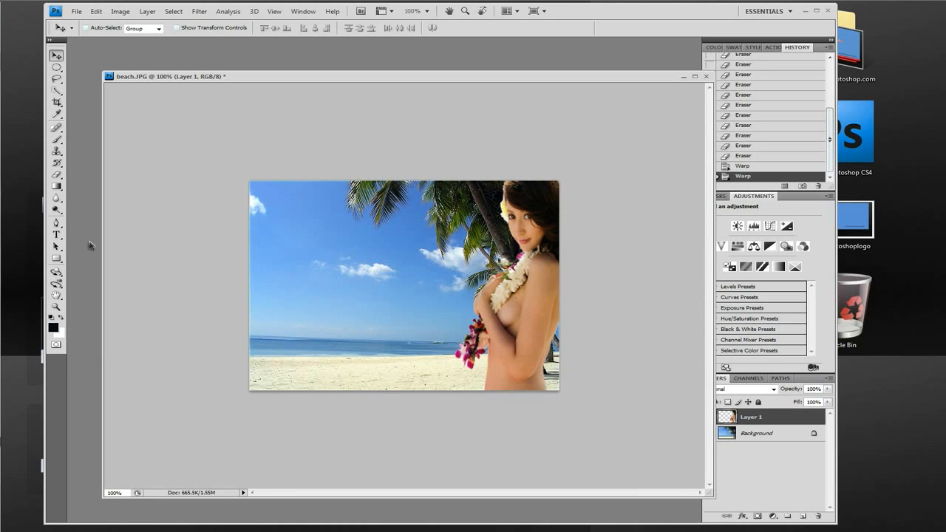
{"action": "key", "text": "z"}
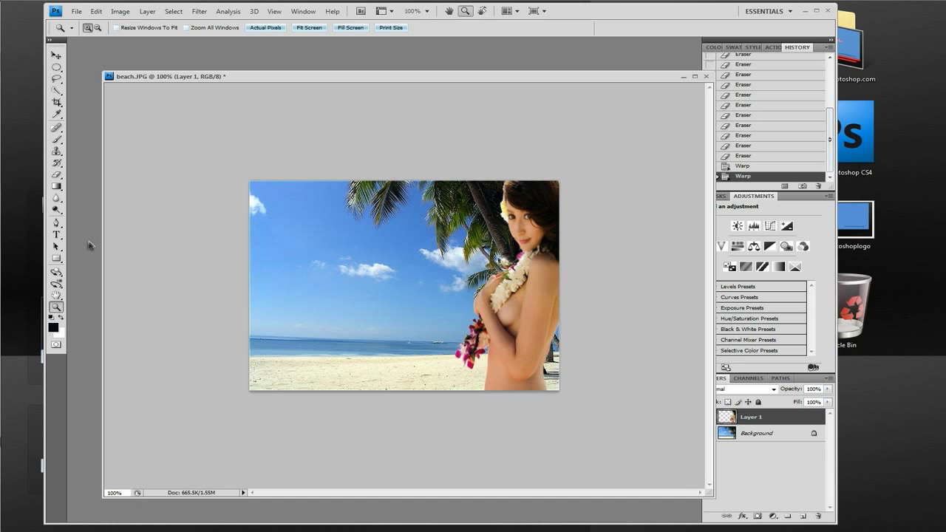
{"action": "key", "text": "ctrl+plus"}
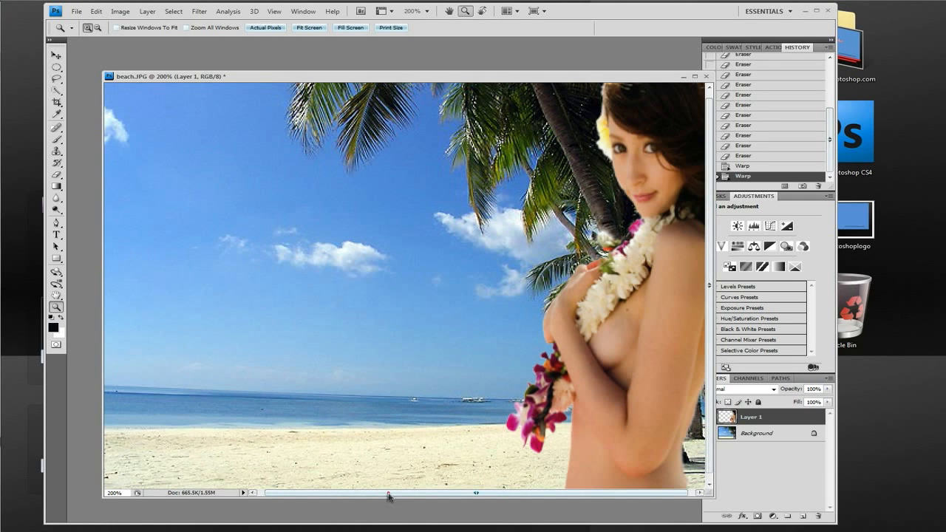
{"action": "left_click_drag", "start_coordinate": [390, 494], "coordinate": [395, 494]}
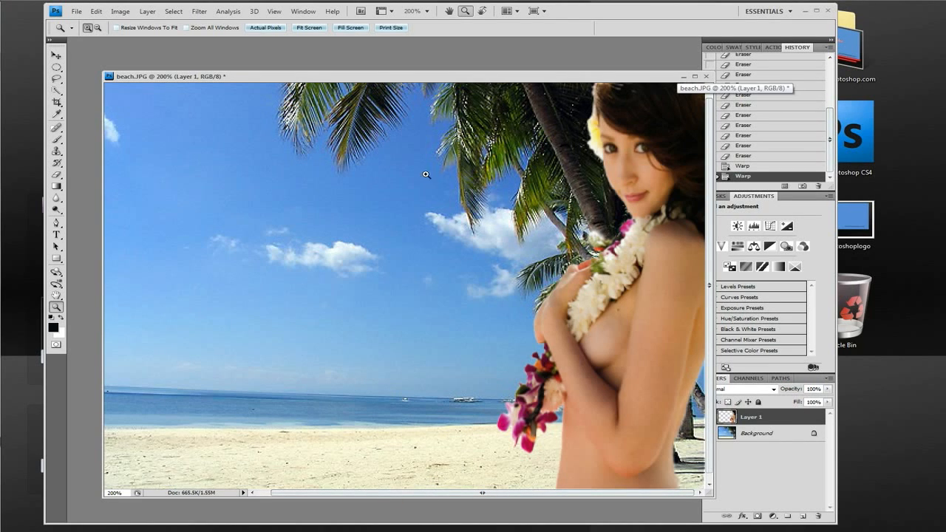
{"action": "left_click", "coordinate": [374, 201], "text": "alt"}
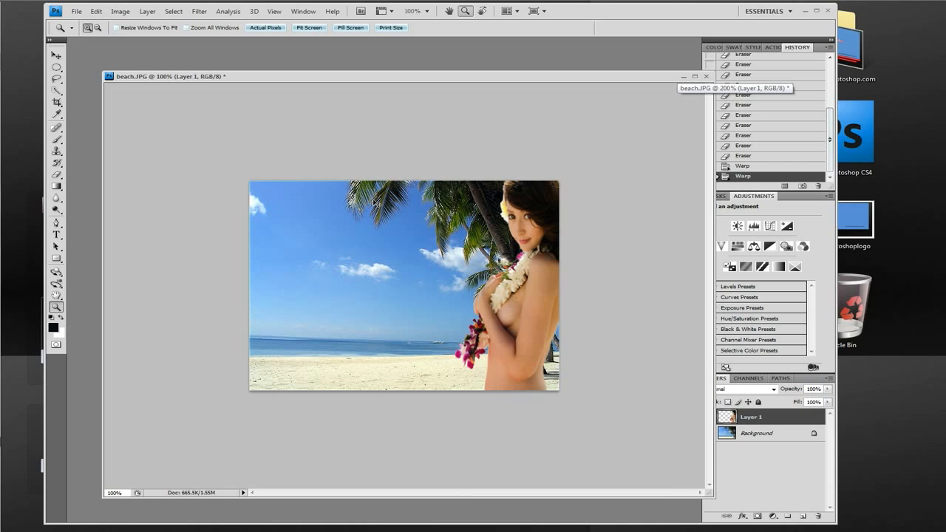